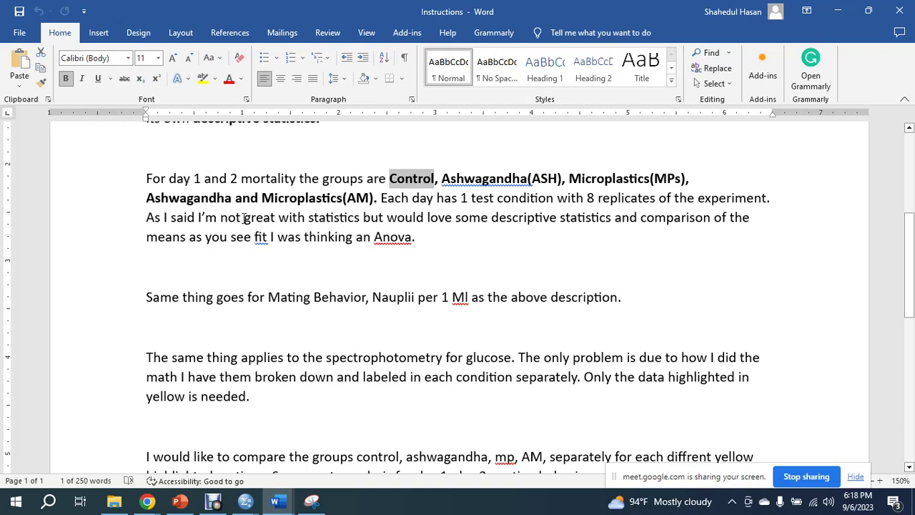
# Step: Read the instructions for the mortality groups, mating behavior, nauplii and spectrophotometry data and the requested descriptive statistics and ANOVA
pyautogui.moveTo(170, 181); pyautogui.dragTo(277, 179)
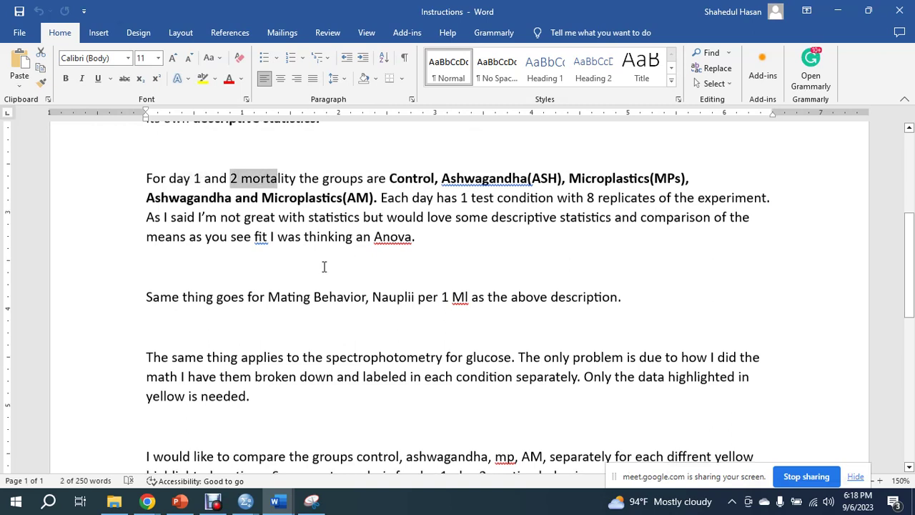
pyautogui.scroll(-1, 324, 266)
pyautogui.moveTo(268, 250); pyautogui.dragTo(473, 256)
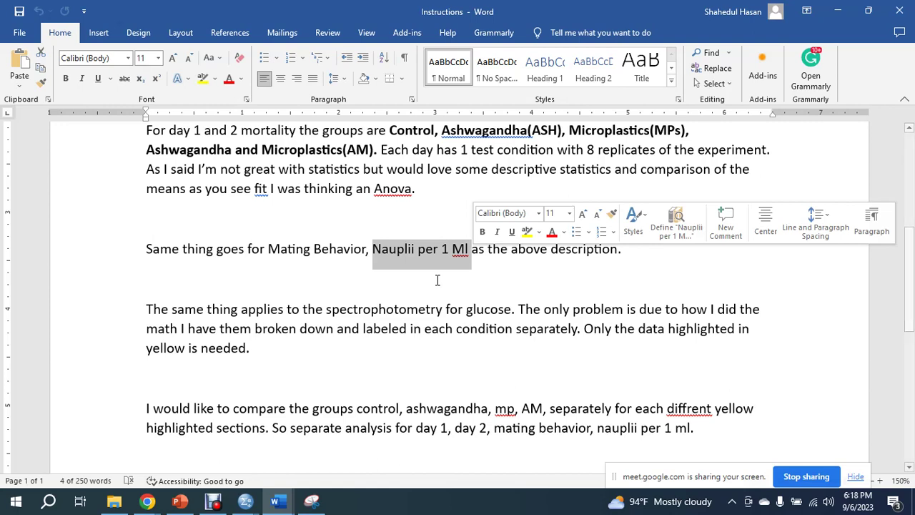
pyautogui.scroll(-2, 319, 269)
pyautogui.scroll(-2, 319, 269)
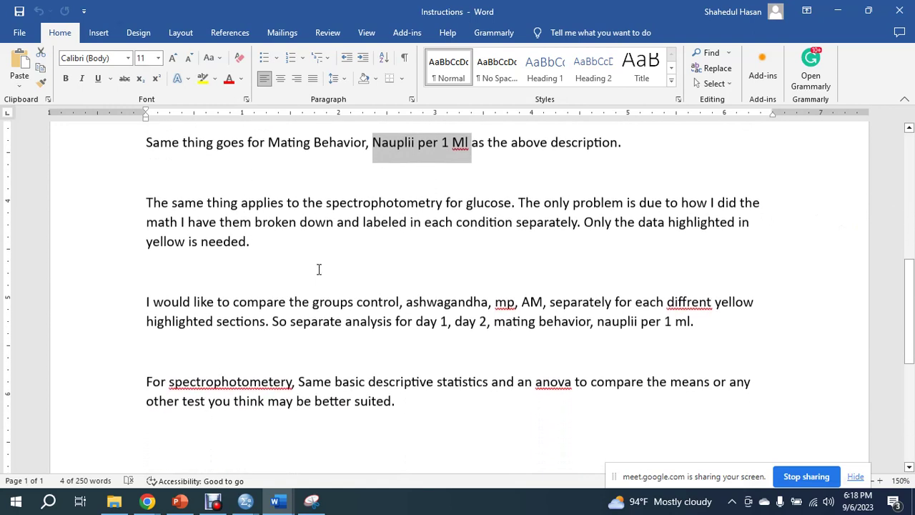
pyautogui.scroll(-1, 718, 330)
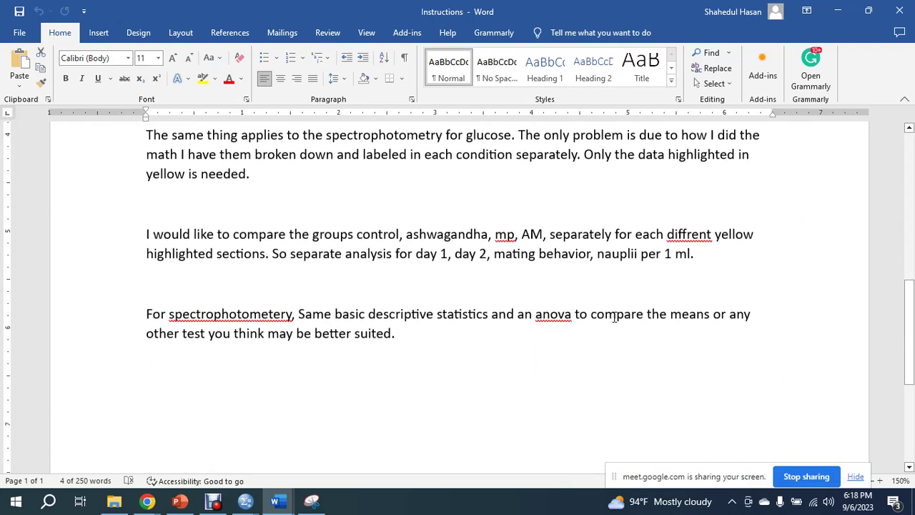
pyautogui.scroll(-5, 611, 312)
pyautogui.scroll(9, 611, 312)
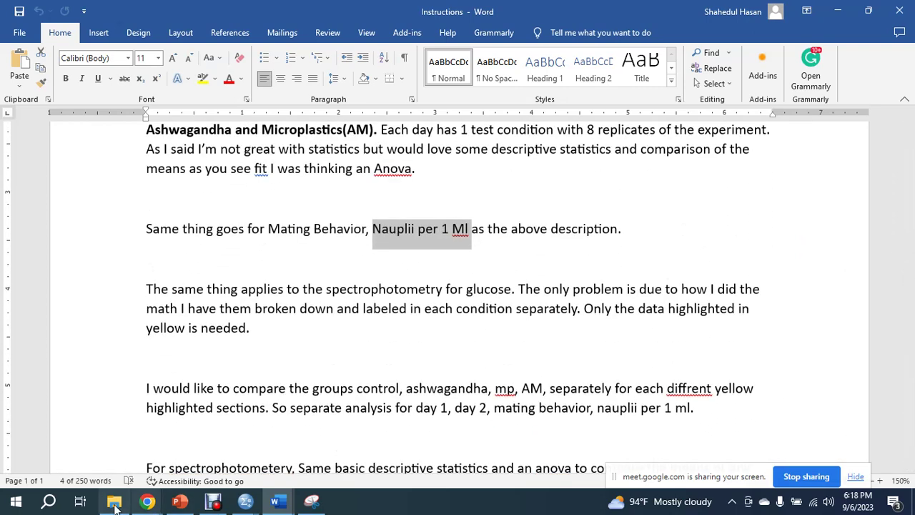
# Step: Switch to the file manager, open the workbook Artemia Data Sheet version 8.19 in Excel and enable editing
pyautogui.click(114, 501)
pyautogui.click(179, 104)
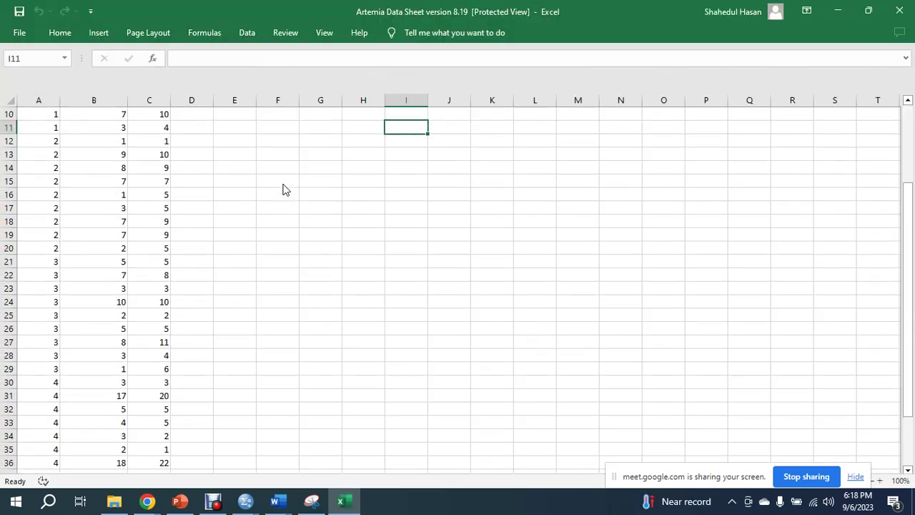
pyautogui.click(541, 55)
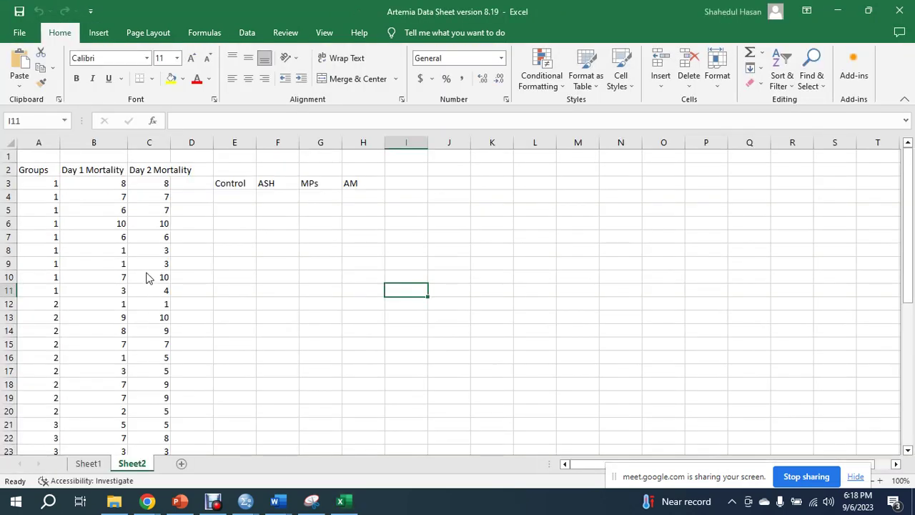
# Step: Go to the Day 1 Mortality heading in cell A1 of Sheet1
pyautogui.click(90, 467)
pyautogui.scroll(8, 147, 274)
pyautogui.click(127, 237)
pyautogui.scroll(1, 441, 393)
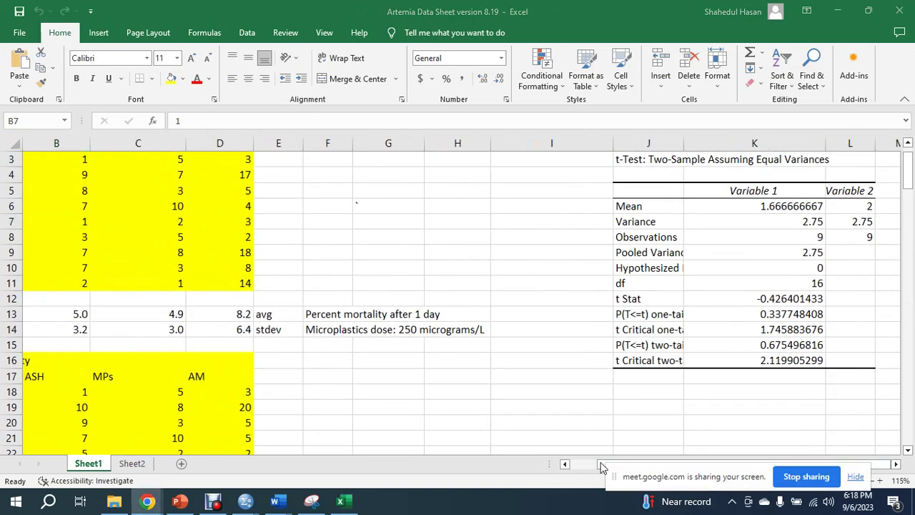
pyautogui.scroll(1, 34, 170)
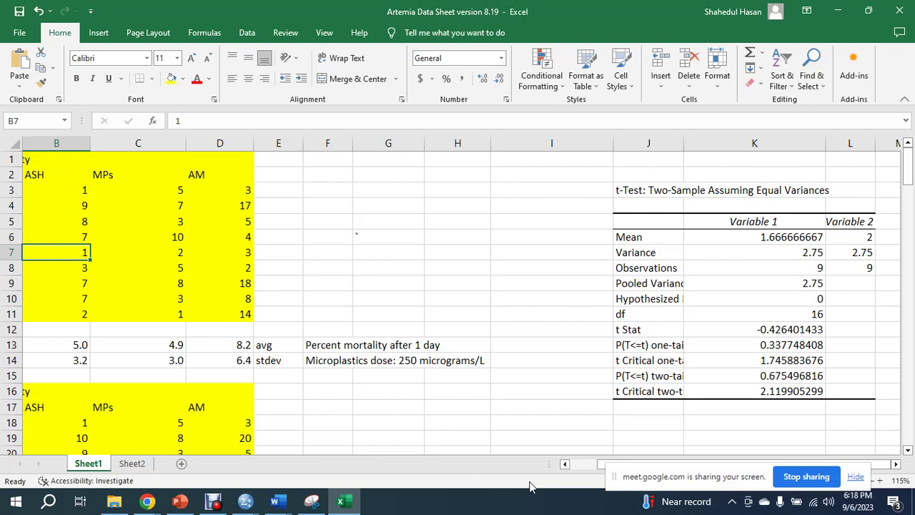
pyautogui.moveTo(604, 465); pyautogui.dragTo(579, 465)
pyautogui.click(63, 162)
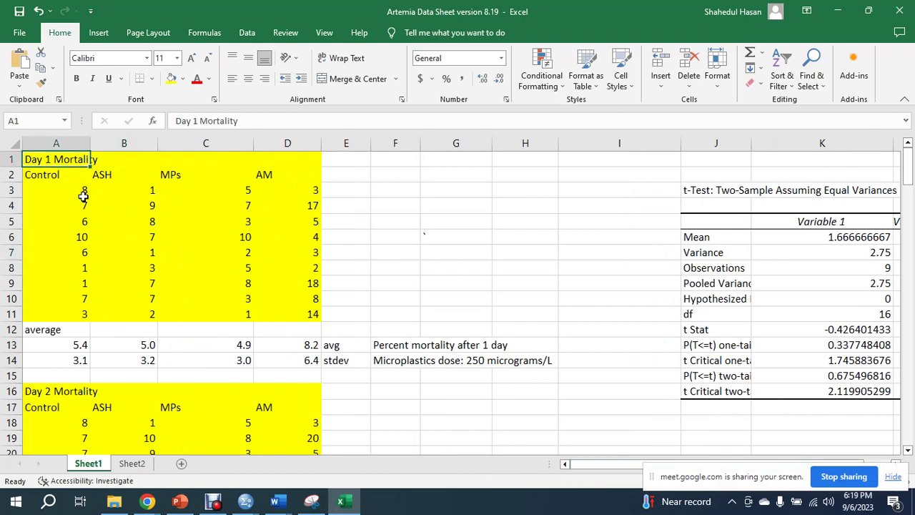
# Step: Examine the Day 1 Mortality columns for Control, ASH, MPs and AM, and inspect the Control average in A13
pyautogui.moveTo(58, 176); pyautogui.dragTo(57, 310)
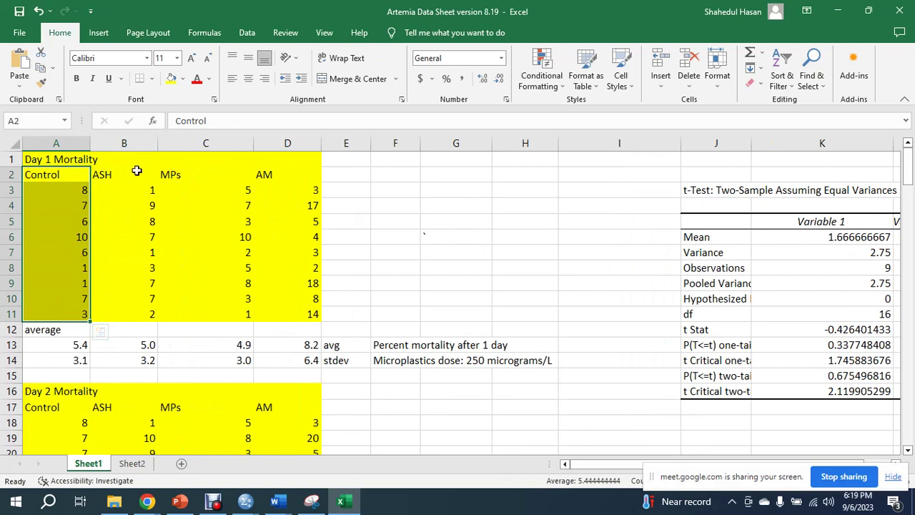
pyautogui.moveTo(133, 175); pyautogui.dragTo(127, 317)
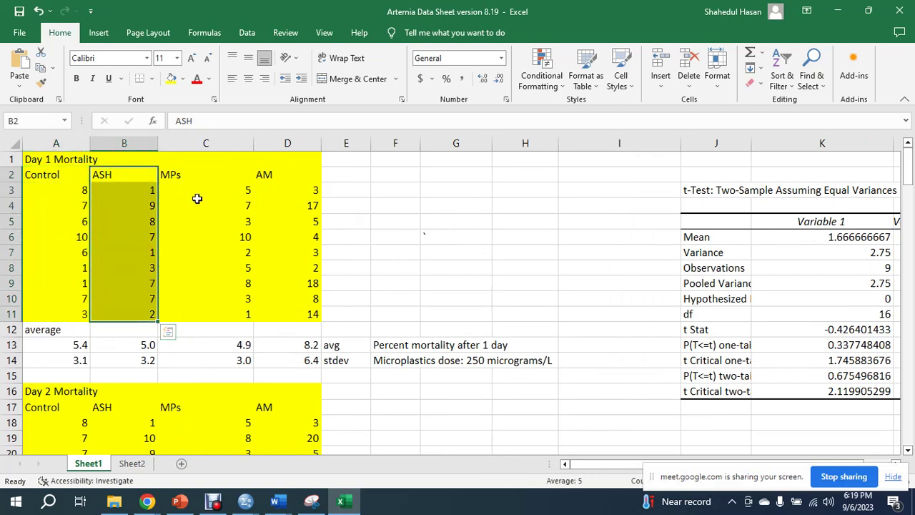
pyautogui.moveTo(201, 174); pyautogui.dragTo(200, 311)
pyautogui.moveTo(300, 179); pyautogui.dragTo(288, 312)
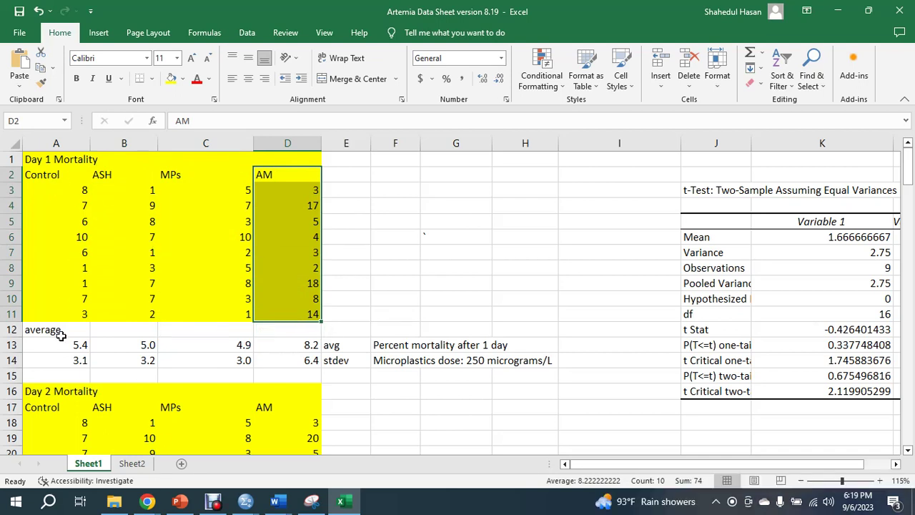
pyautogui.moveTo(71, 179); pyautogui.dragTo(61, 315)
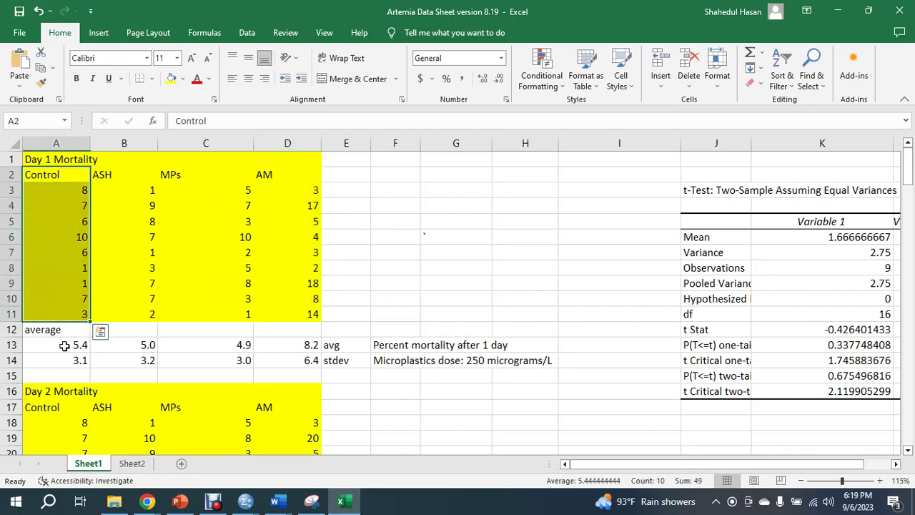
pyautogui.click(64, 346)
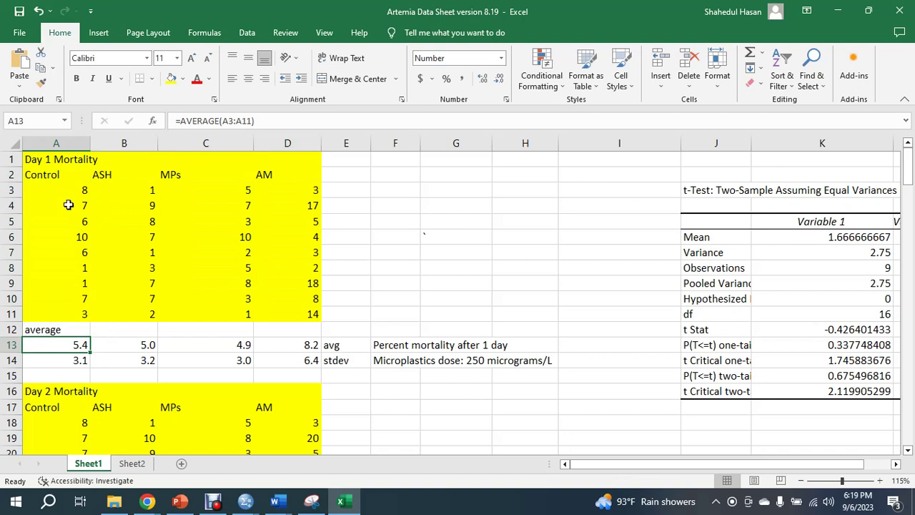
# Step: Compare the four Day 1 Mortality groups column by column, then as the combined block A2:D11
pyautogui.moveTo(66, 176); pyautogui.dragTo(74, 312)
pyautogui.moveTo(146, 175); pyautogui.dragTo(145, 312)
pyautogui.moveTo(213, 178); pyautogui.dragTo(207, 314)
pyautogui.moveTo(298, 178); pyautogui.dragTo(301, 313)
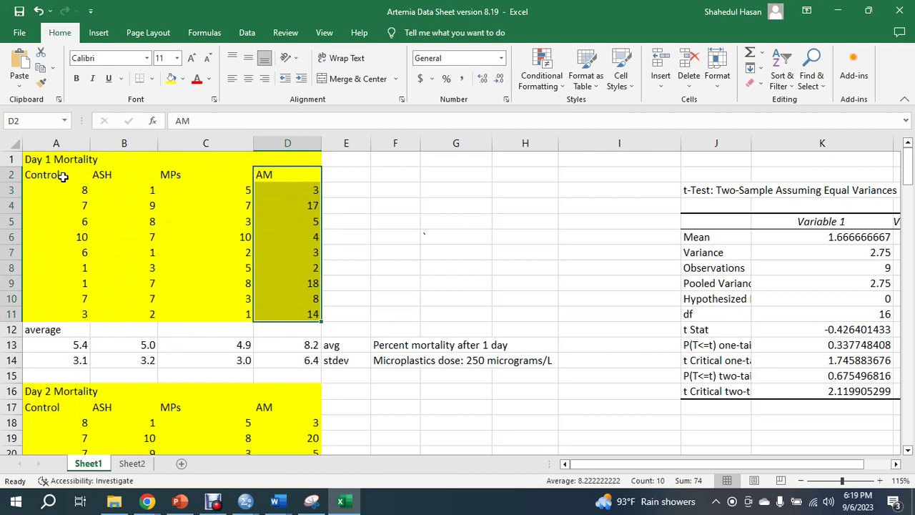
pyautogui.moveTo(62, 177); pyautogui.dragTo(62, 304)
pyautogui.moveTo(128, 179); pyautogui.dragTo(119, 317)
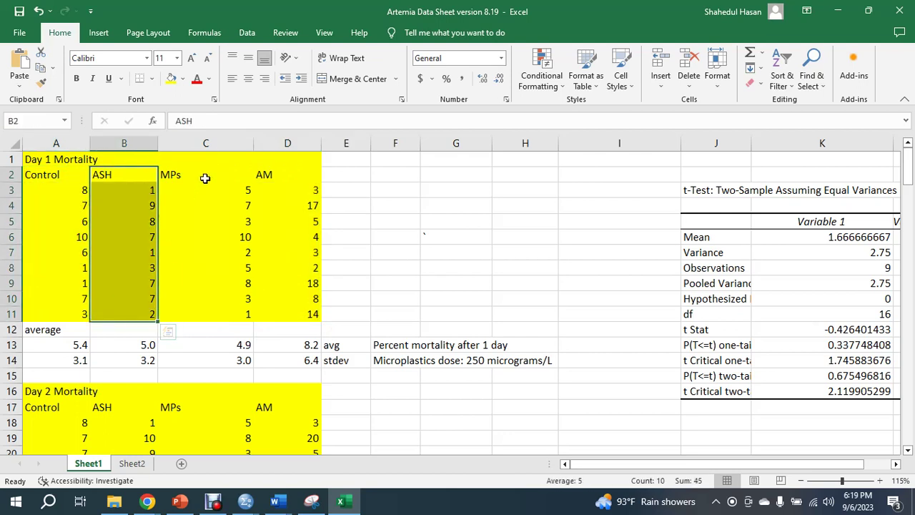
pyautogui.moveTo(204, 180); pyautogui.dragTo(204, 317)
pyautogui.moveTo(64, 175); pyautogui.dragTo(210, 316)
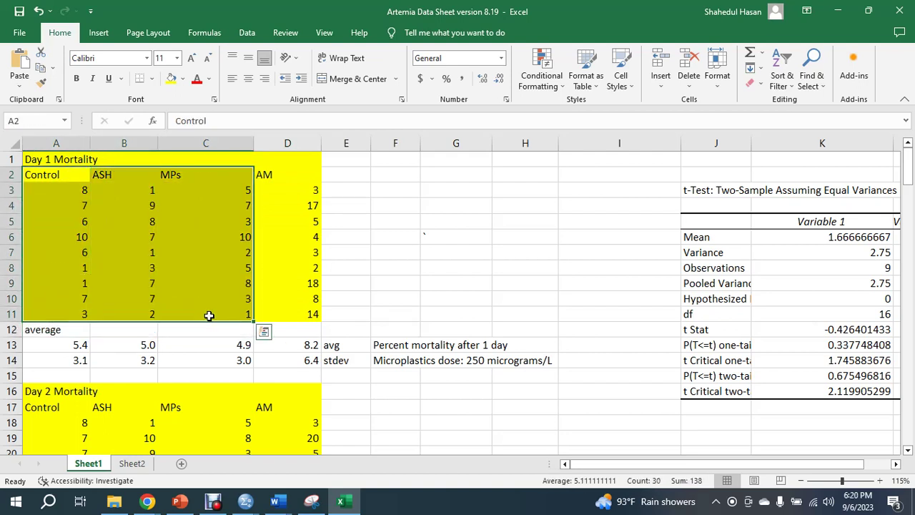
pyautogui.click(108, 214)
pyautogui.moveTo(43, 175); pyautogui.dragTo(268, 316)
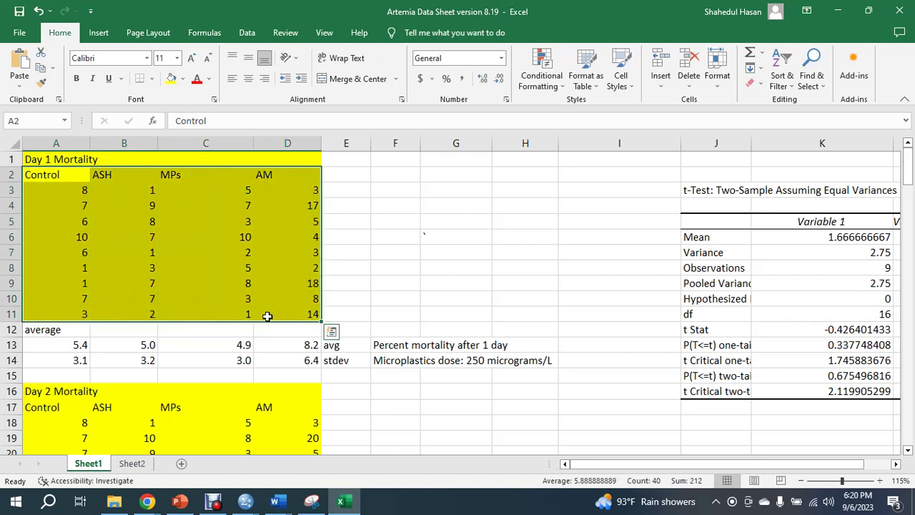
# Step: Review the highlighted Day 1 Mortality, Day 2 Mortality, mating behavior and Nauplii per 1 ml tables on Sheet1
pyautogui.moveTo(28, 153); pyautogui.dragTo(276, 307)
pyautogui.scroll(-4, 276, 306)
pyautogui.moveTo(50, 207); pyautogui.dragTo(285, 359)
pyautogui.scroll(-4, 285, 359)
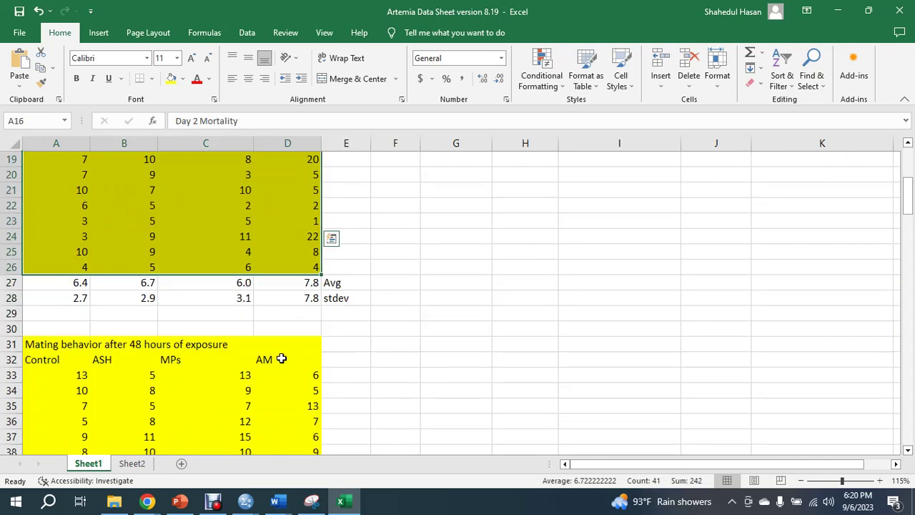
pyautogui.moveTo(41, 248); pyautogui.dragTo(307, 401)
pyautogui.scroll(-4, 201, 315)
pyautogui.scroll(-6, 201, 315)
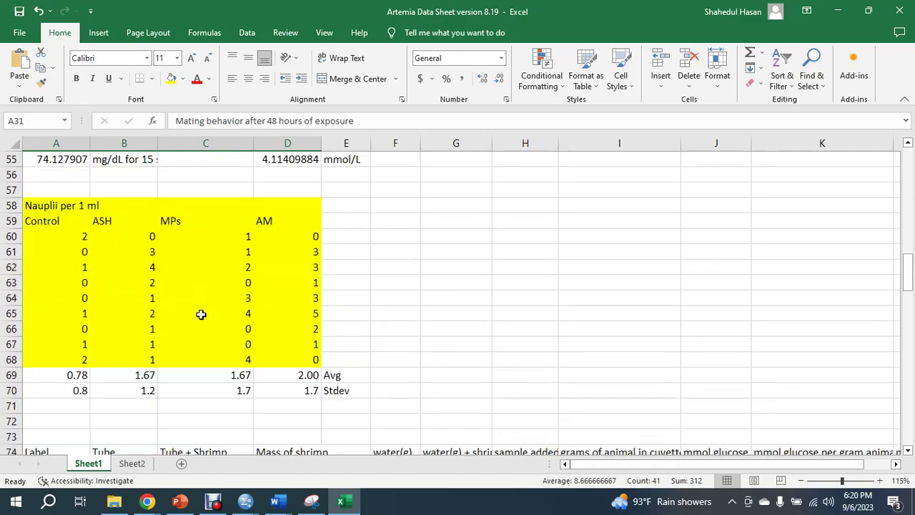
pyautogui.moveTo(33, 207); pyautogui.dragTo(278, 357)
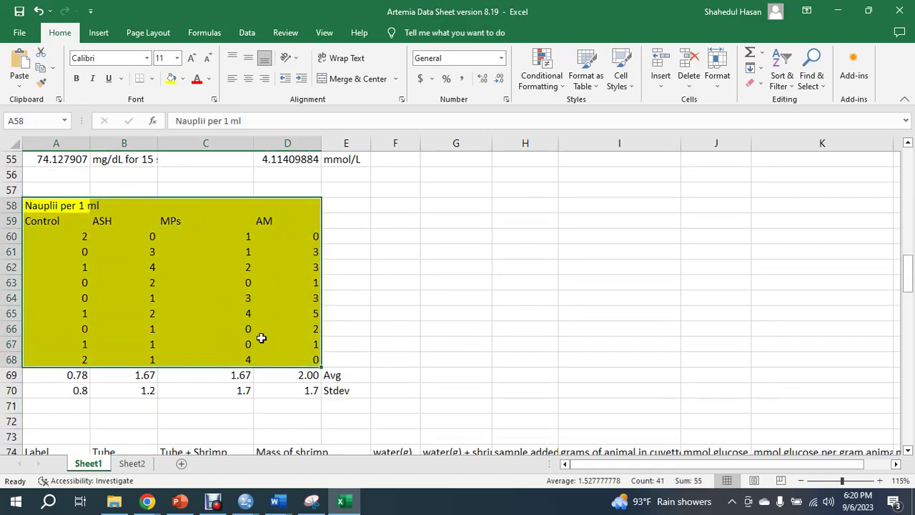
pyautogui.scroll(-9, 262, 336)
pyautogui.scroll(-9, 258, 328)
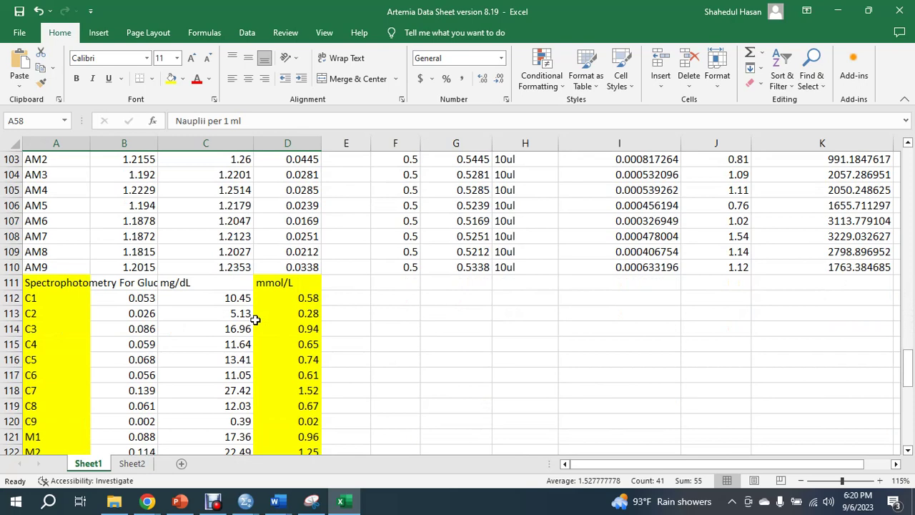
# Step: Examine the Spectrophotometry For Glucose rows group by group, from C1 to the AM samples, and return to the sheet's start
pyautogui.moveTo(48, 192); pyautogui.dragTo(296, 329)
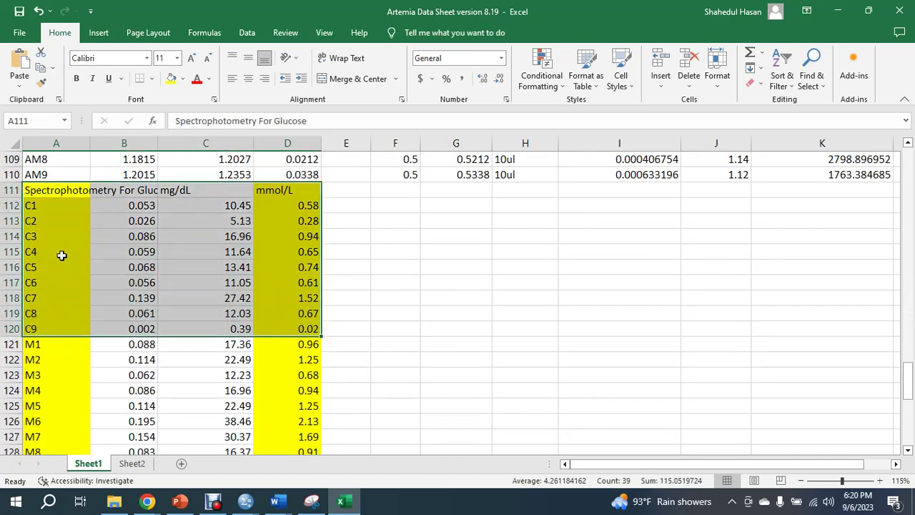
pyautogui.scroll(-4, 61, 255)
pyautogui.scroll(2, 58, 253)
pyautogui.moveTo(53, 250); pyautogui.dragTo(259, 371)
pyautogui.scroll(-4, 183, 346)
pyautogui.moveTo(45, 204); pyautogui.dragTo(289, 331)
pyautogui.scroll(-5, 294, 327)
pyautogui.scroll(2, 257, 321)
pyautogui.moveTo(55, 207); pyautogui.dragTo(282, 331)
pyautogui.scroll(20, 283, 330)
pyautogui.click(886, 396)
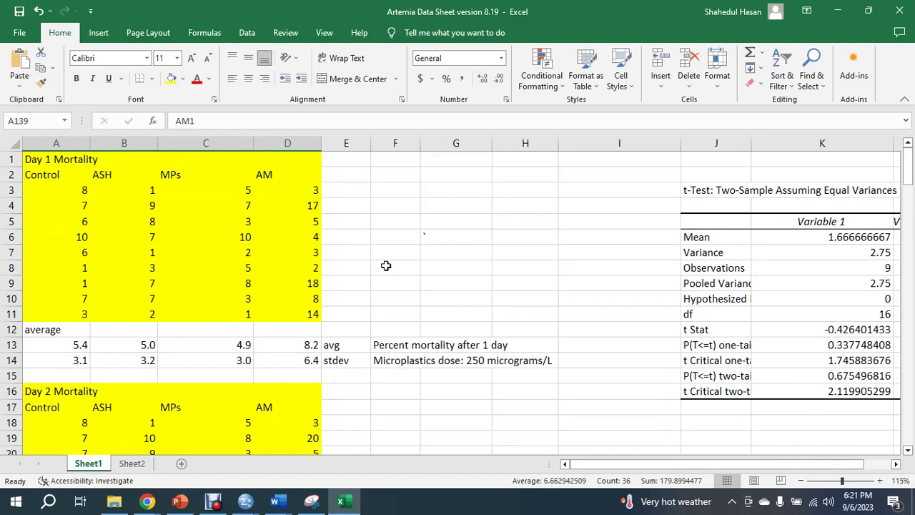
# Step: On Sheet2, check the mortality headings and autofit column C to the Day 2 Mortality heading
pyautogui.click(132, 464)
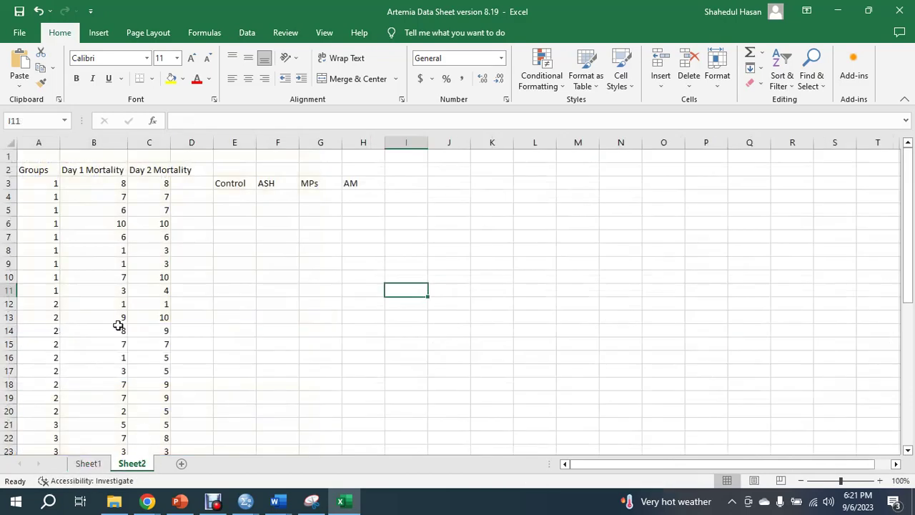
pyautogui.click(101, 170)
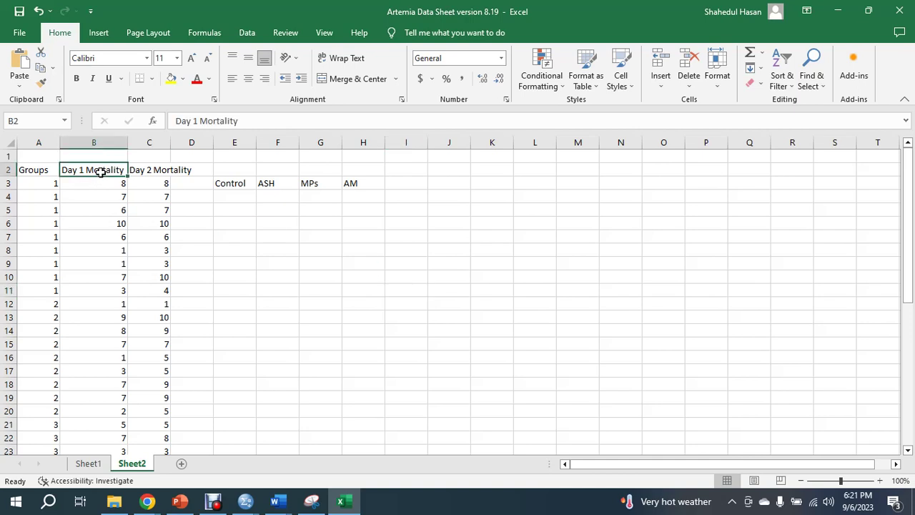
pyautogui.click(149, 172)
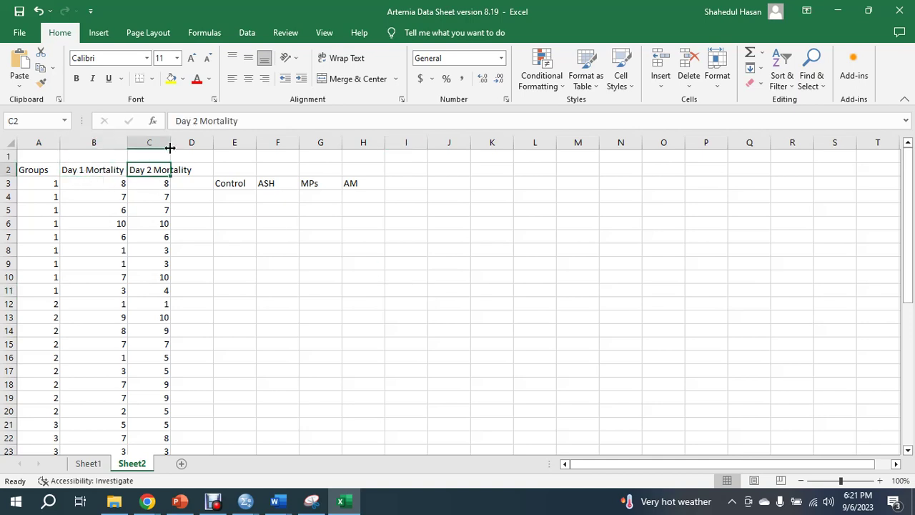
pyautogui.doubleClick(171, 144)
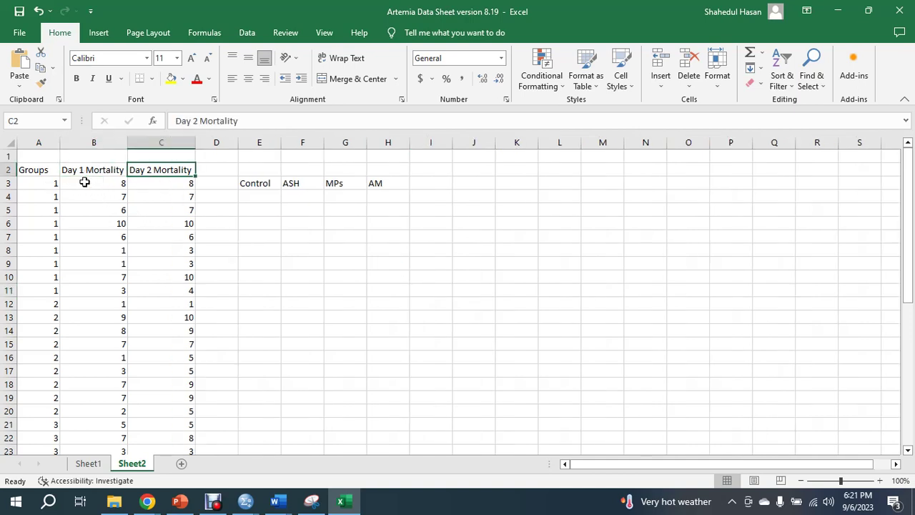
# Step: Copy the Day 1 Control values A3:A11 from Sheet1 into Sheet2 starting at cell I3
pyautogui.click(88, 463)
pyautogui.moveTo(72, 189); pyautogui.dragTo(71, 315)
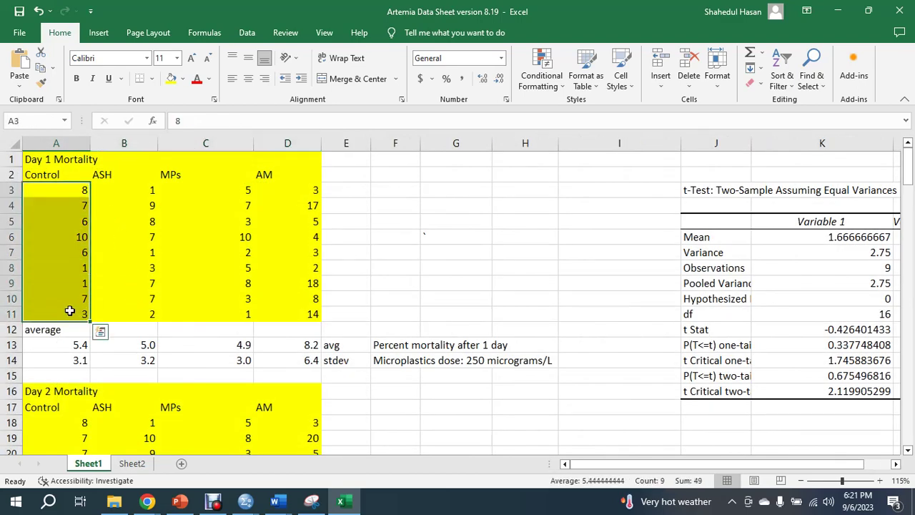
pyautogui.hotkey('ctrl', 'c')
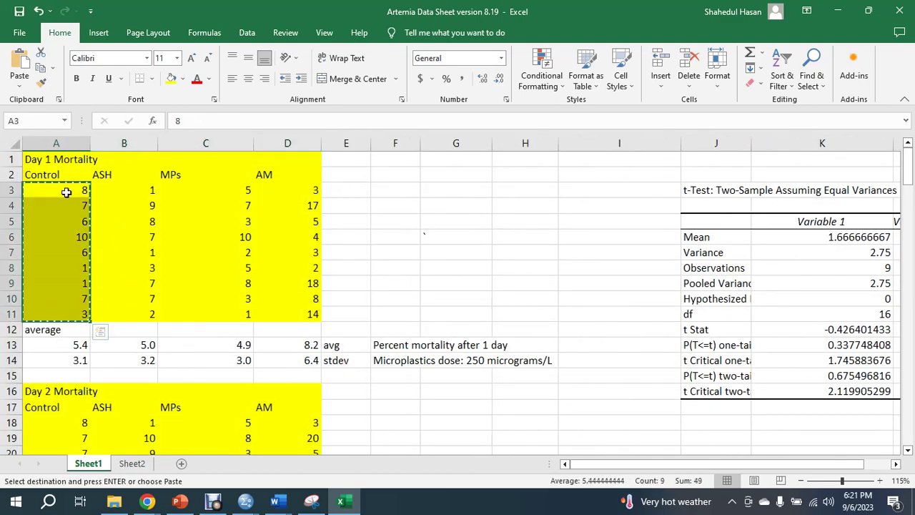
pyautogui.click(132, 463)
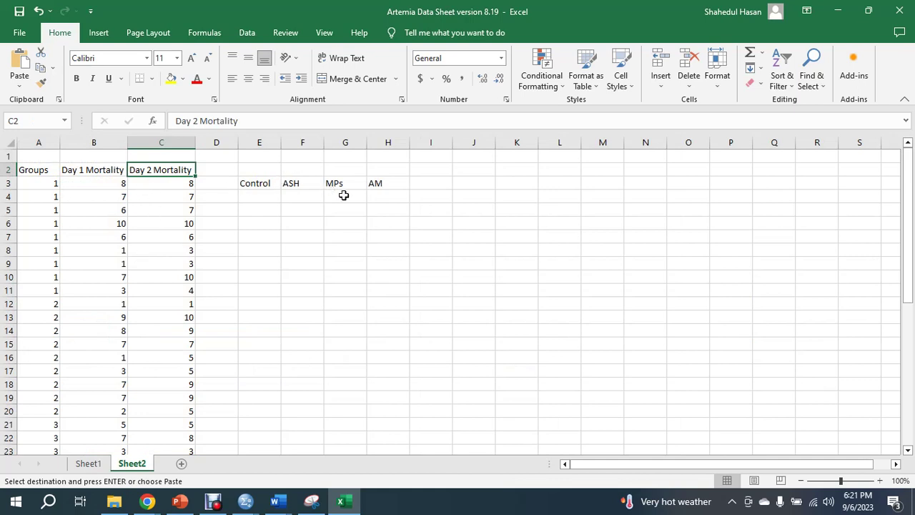
pyautogui.click(432, 183)
pyautogui.hotkey('ctrl', 'v')
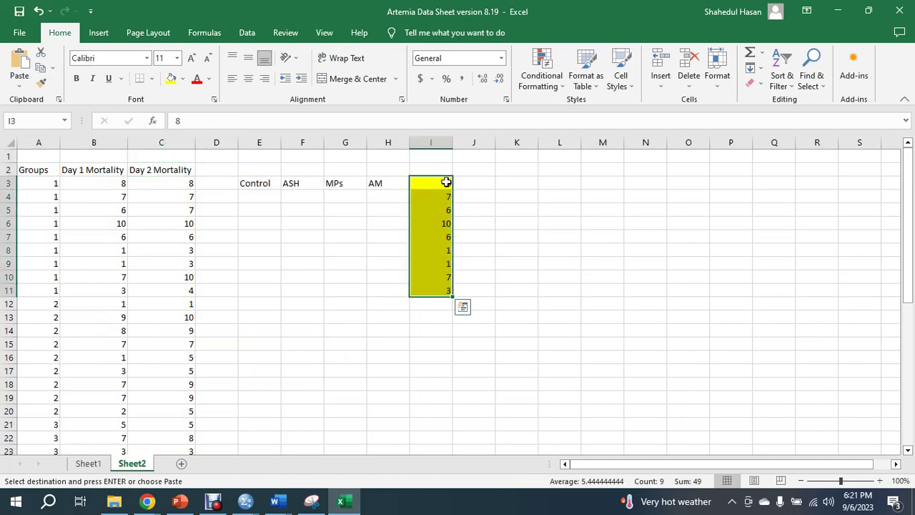
# Step: Shade the group 1 Day 1 Mortality values B3:B11 yellow and select the group 2 codes in A12:A20
pyautogui.moveTo(107, 184); pyautogui.dragTo(120, 292)
pyautogui.click(171, 77)
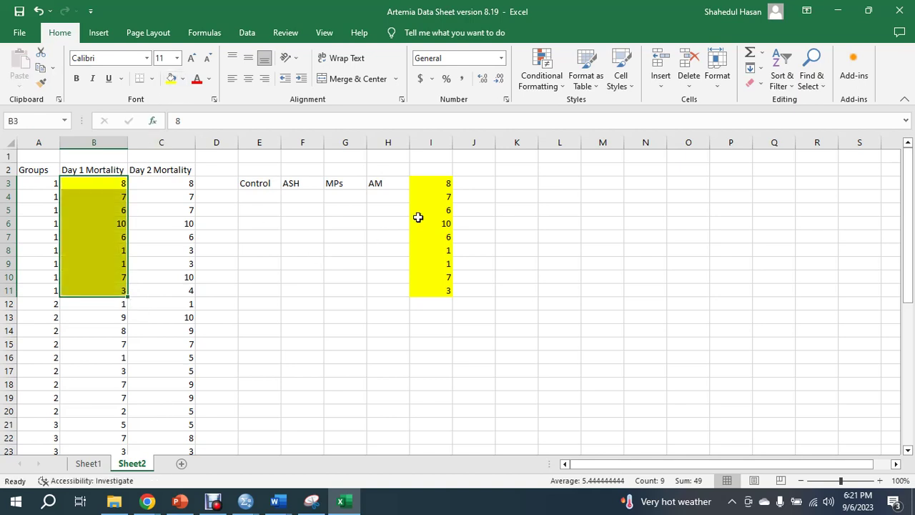
pyautogui.moveTo(46, 183); pyautogui.dragTo(43, 372)
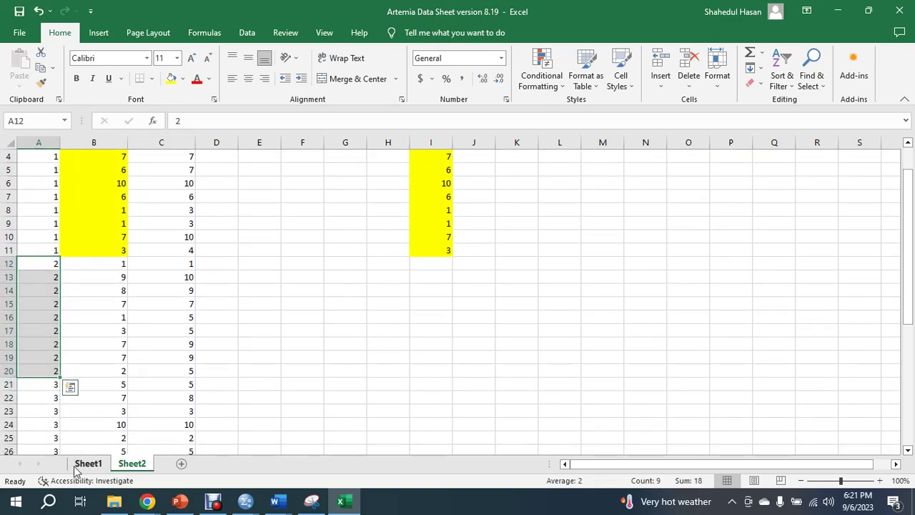
# Step: Compare the Day 1 ASH values B3:B11 on Sheet1 with the stacked group 2 values on Sheet2, and select the group 3 codes A21:A29
pyautogui.click(88, 464)
pyautogui.moveTo(137, 188); pyautogui.dragTo(136, 315)
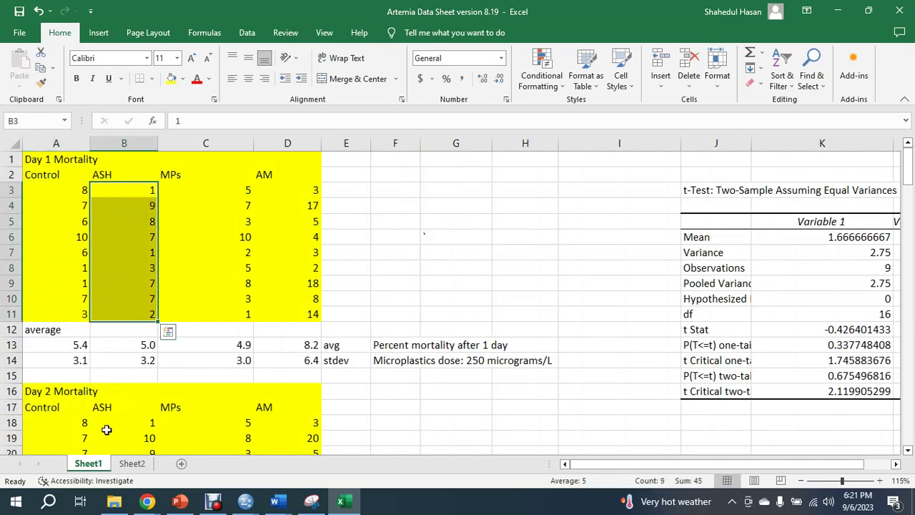
pyautogui.click(132, 463)
pyautogui.moveTo(108, 264); pyautogui.dragTo(108, 371)
pyautogui.hotkey('ctrl', 'v')
pyautogui.scroll(-1, 136, 358)
pyautogui.moveTo(50, 346); pyautogui.dragTo(59, 413)
pyautogui.hotkey('ctrl', 'v')
# Step: Review the Day 1 MPs and AM values on Sheet1 and match them to the group 4 codes A30:A38 on Sheet2
pyautogui.click(87, 463)
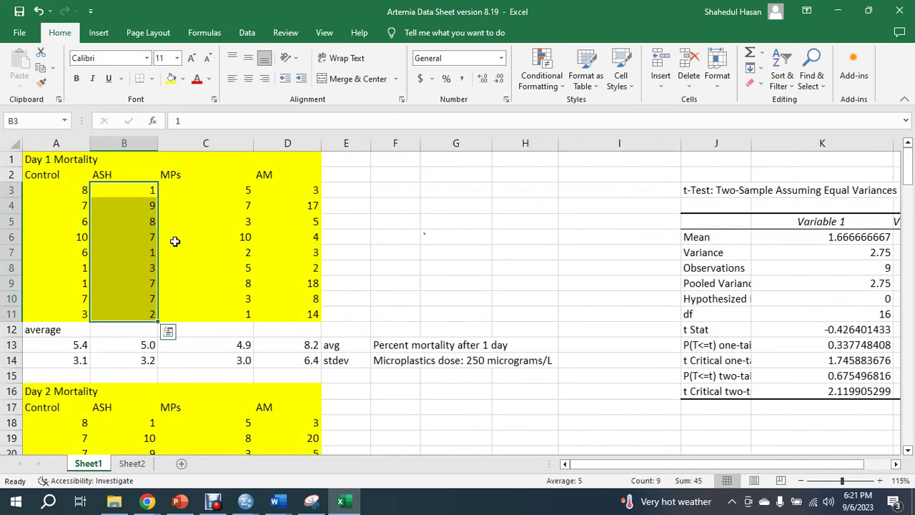
pyautogui.moveTo(200, 190); pyautogui.dragTo(200, 312)
pyautogui.moveTo(304, 175); pyautogui.dragTo(304, 315)
pyautogui.click(130, 464)
pyautogui.scroll(-6, 118, 404)
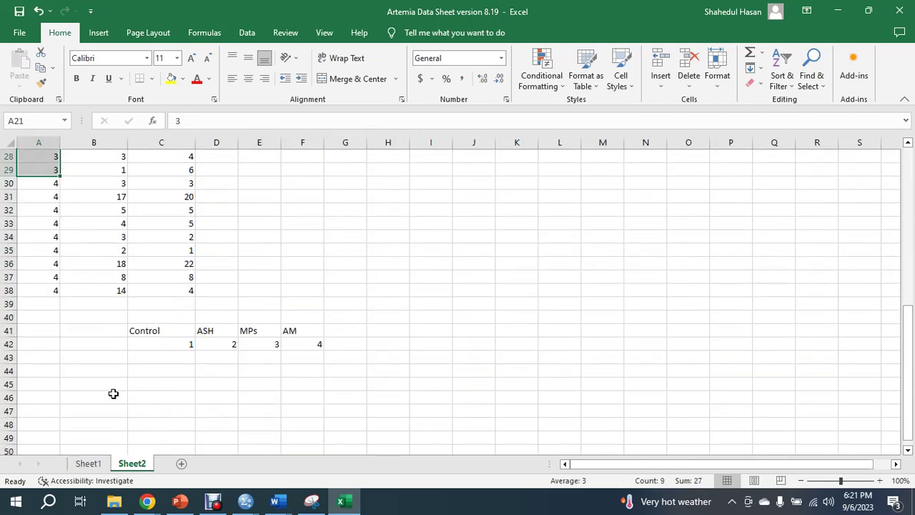
pyautogui.scroll(1, 115, 394)
pyautogui.moveTo(54, 224); pyautogui.dragTo(58, 327)
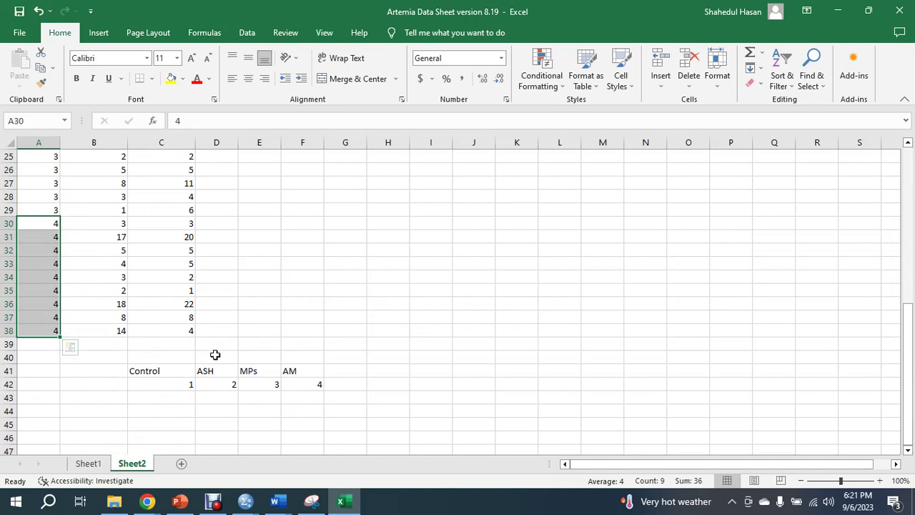
# Step: Check the group codes C42:F42 one by one, and look over the Day 1 and Day 2 Mortality columns on Sheet2
pyautogui.click(189, 387)
pyautogui.click(220, 390)
pyautogui.click(259, 384)
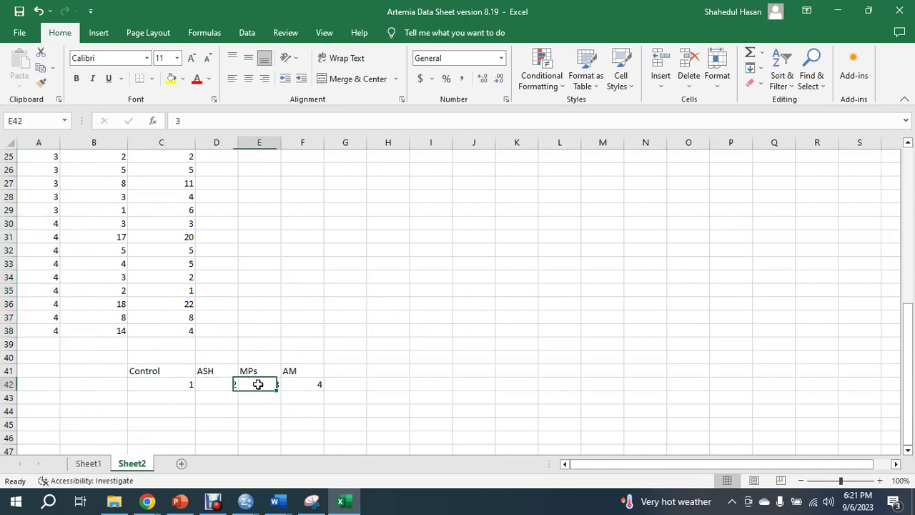
pyautogui.click(302, 386)
pyautogui.scroll(8, 122, 323)
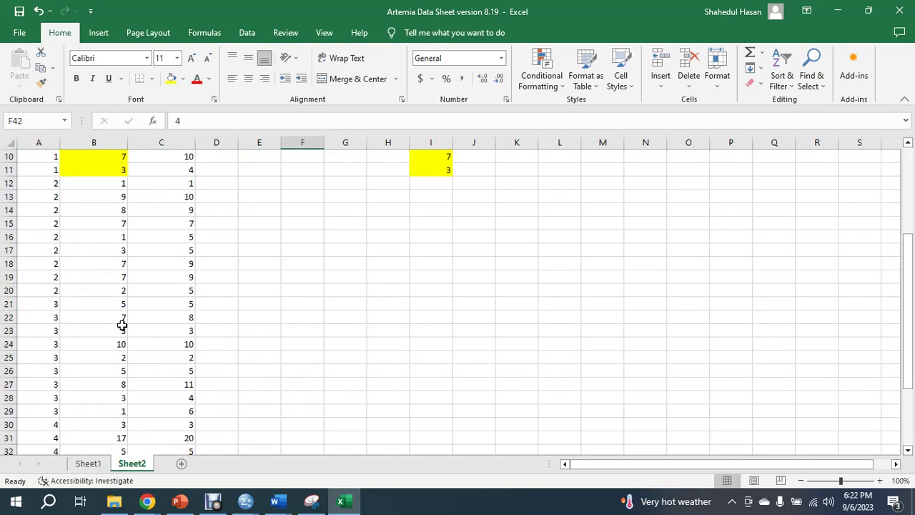
pyautogui.click(94, 142)
pyautogui.click(161, 143)
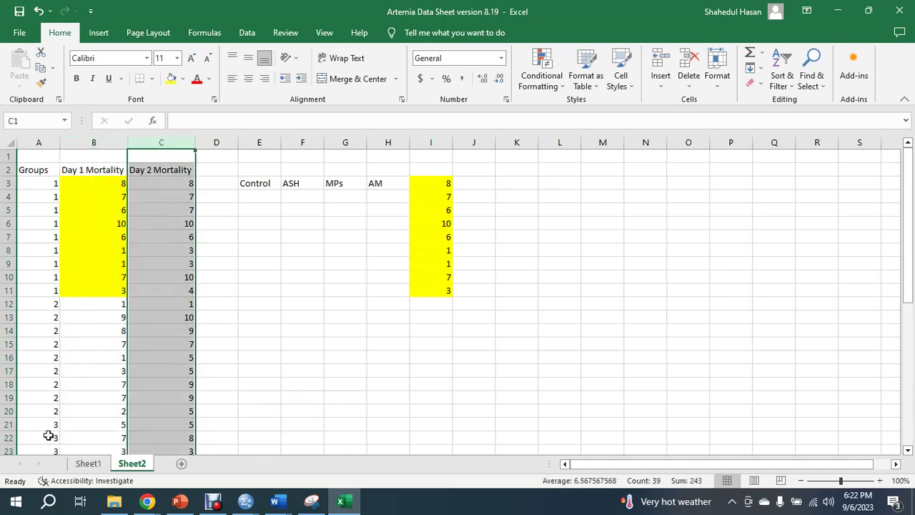
# Step: Review the Day 2 Mortality values of Control, ASH, MPs and AM on Sheet1 and return to Sheet2
pyautogui.click(88, 463)
pyautogui.scroll(-3, 100, 365)
pyautogui.moveTo(64, 283); pyautogui.dragTo(63, 406)
pyautogui.moveTo(125, 284); pyautogui.dragTo(130, 422)
pyautogui.moveTo(223, 284); pyautogui.dragTo(235, 407)
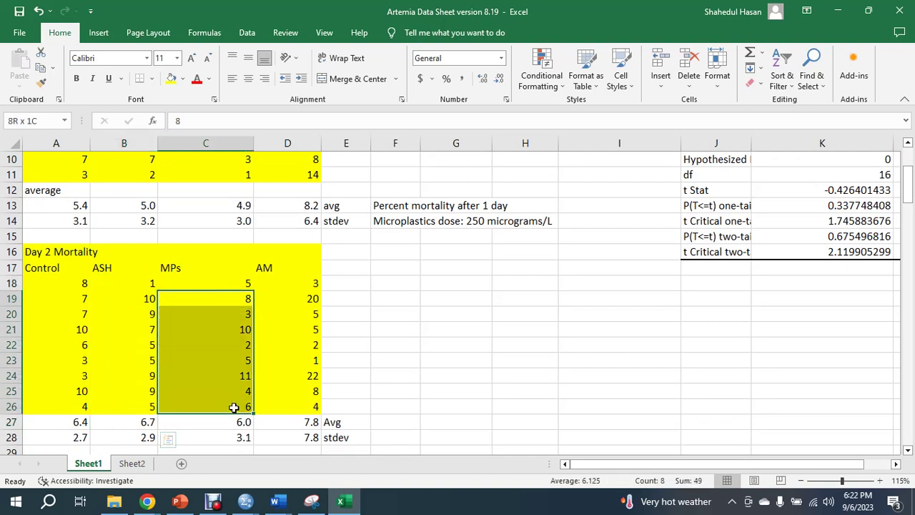
pyautogui.moveTo(295, 286); pyautogui.dragTo(294, 401)
pyautogui.click(132, 463)
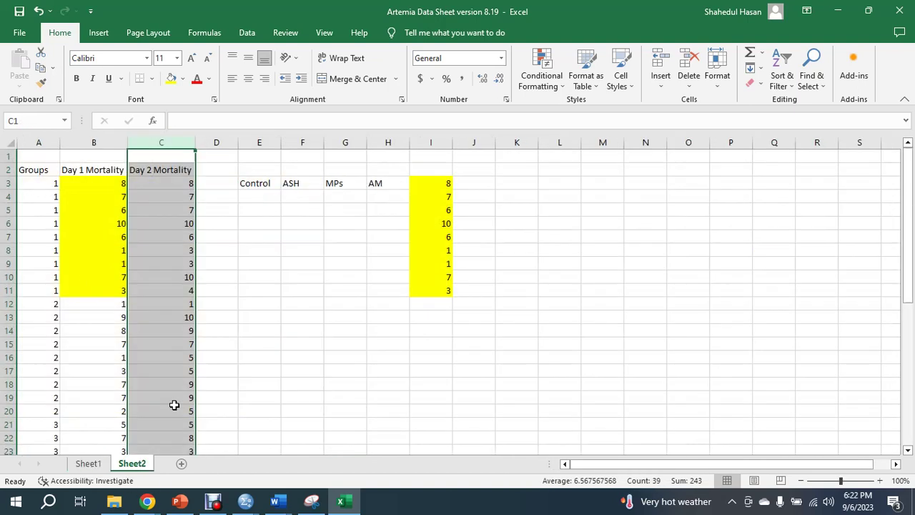
# Step: Look through the whole Groups column on Sheet2 and select the group 1 Day 1 Mortality values B3:B11
pyautogui.click(181, 216)
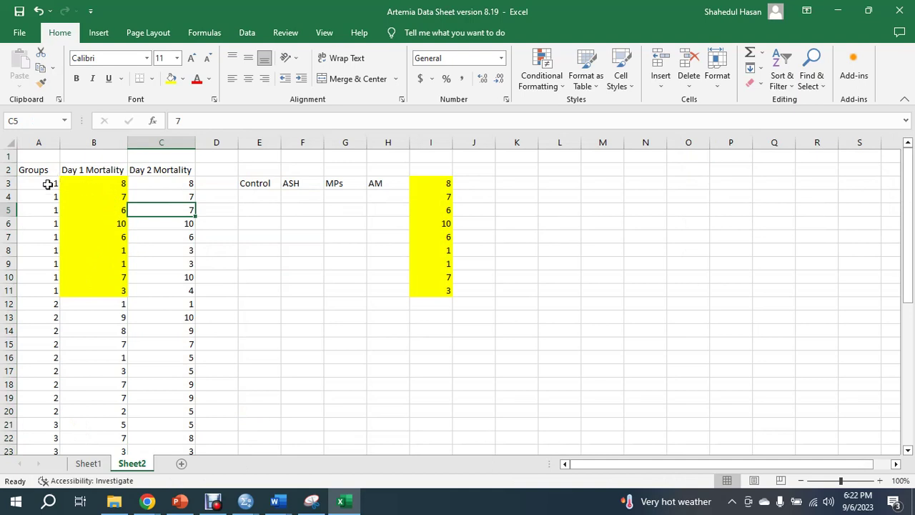
pyautogui.click(39, 143)
pyautogui.scroll(-7, 23, 313)
pyautogui.scroll(7, 23, 313)
pyautogui.moveTo(102, 183); pyautogui.dragTo(111, 296)
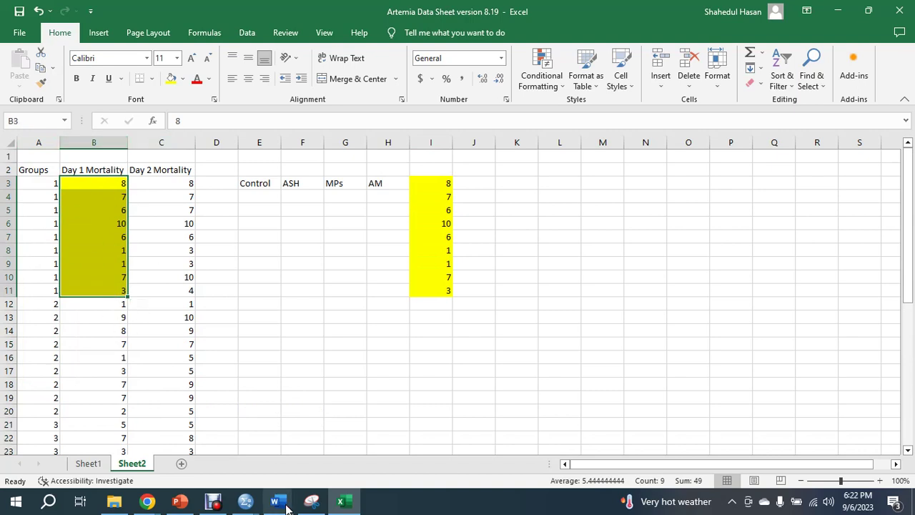
# Step: Open the spss dataset file from the _wiz239 90$ folder in SPSS
pyautogui.click(245, 501)
pyautogui.moveTo(329, 447)
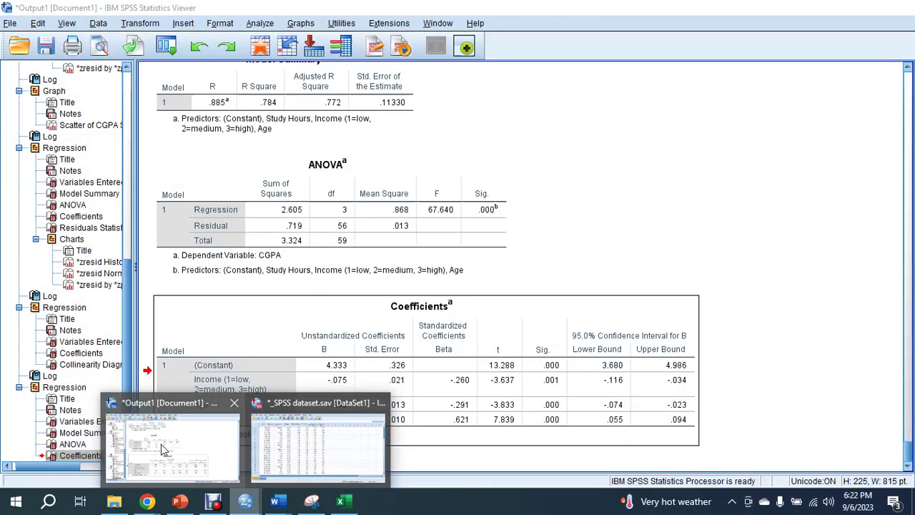
pyautogui.click(172, 447)
pyautogui.click(114, 501)
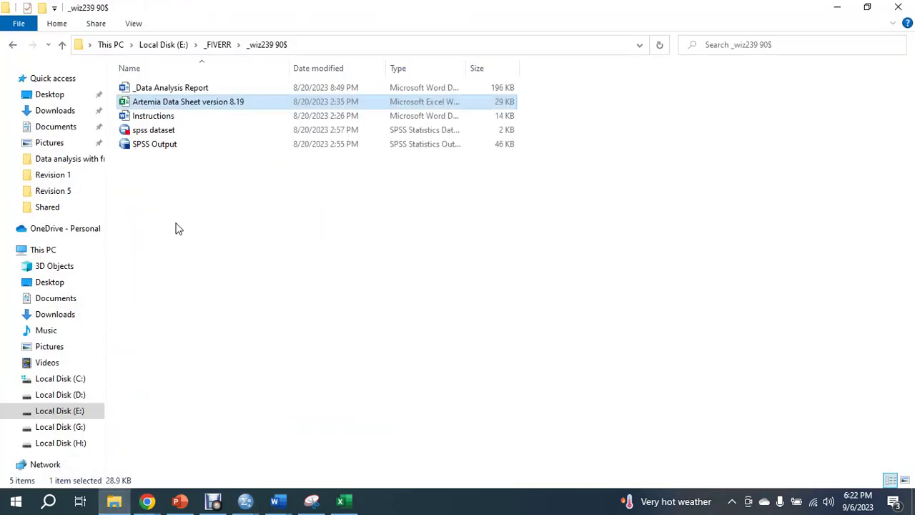
pyautogui.click(158, 138)
pyautogui.doubleClick(158, 138)
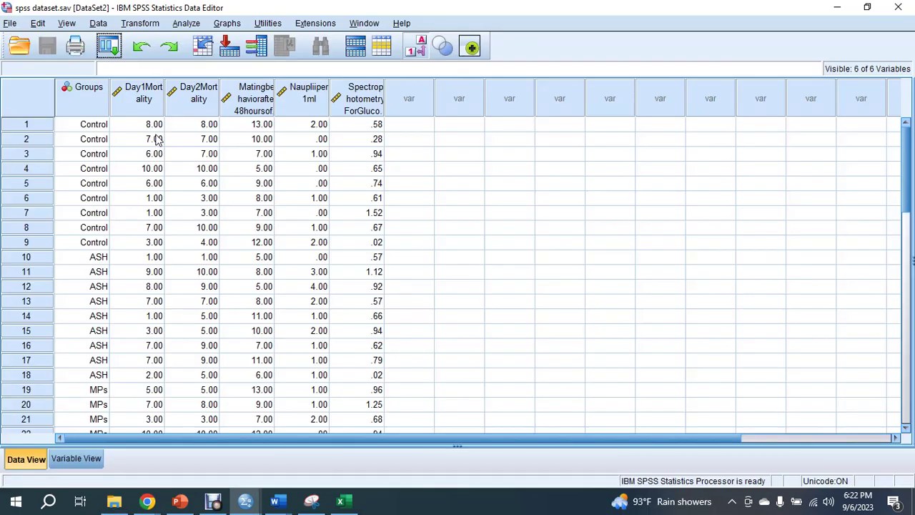
# Step: Look through all the dataset's cases and select the Groups variable
pyautogui.scroll(-11, 107, 321)
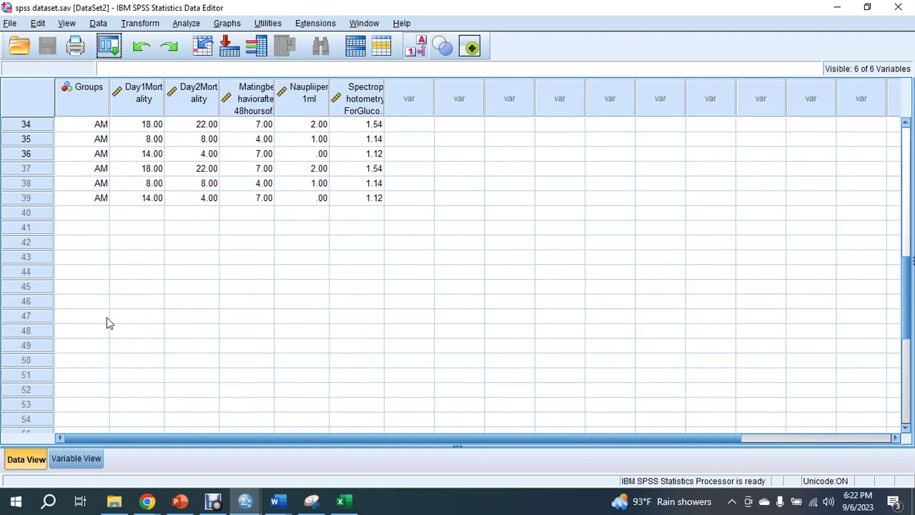
pyautogui.scroll(11, 97, 336)
pyautogui.click(98, 103)
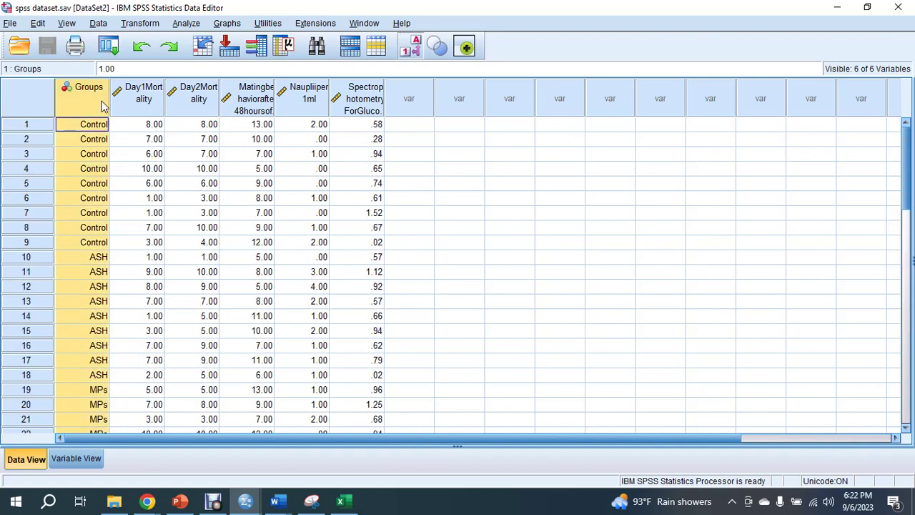
# Step: Review the Day1Mortality values group by group, widen that column to fit its full name, and select the variable
pyautogui.moveTo(153, 128); pyautogui.dragTo(146, 374)
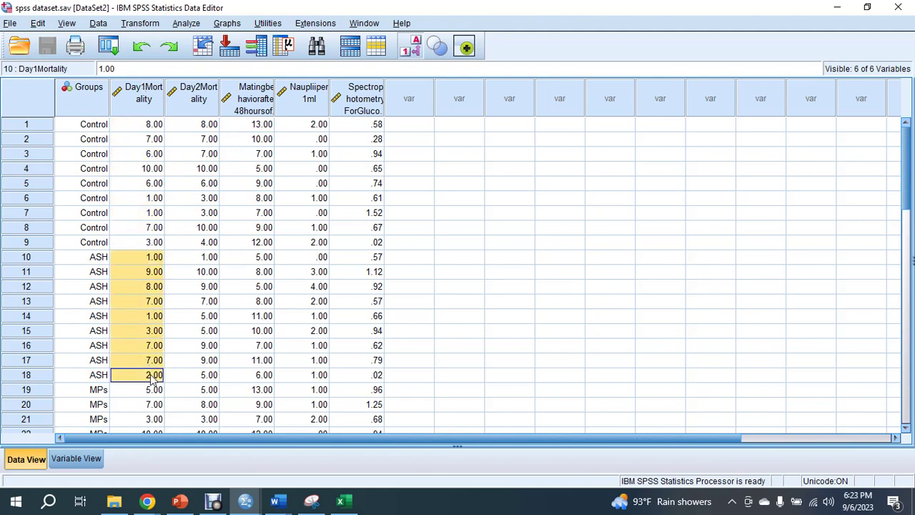
pyautogui.scroll(-4, 140, 336)
pyautogui.moveTo(136, 217); pyautogui.dragTo(148, 336)
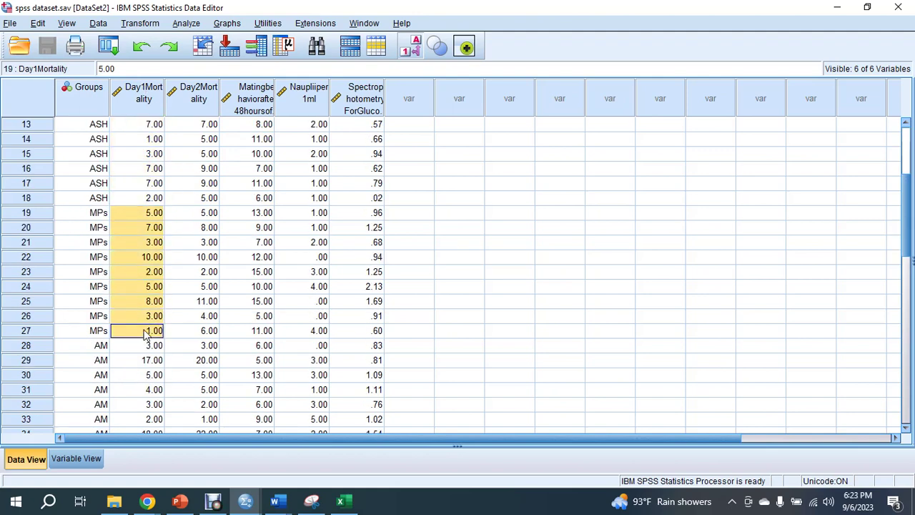
pyautogui.scroll(-4, 143, 329)
pyautogui.moveTo(136, 169); pyautogui.dragTo(147, 286)
pyautogui.scroll(8, 129, 218)
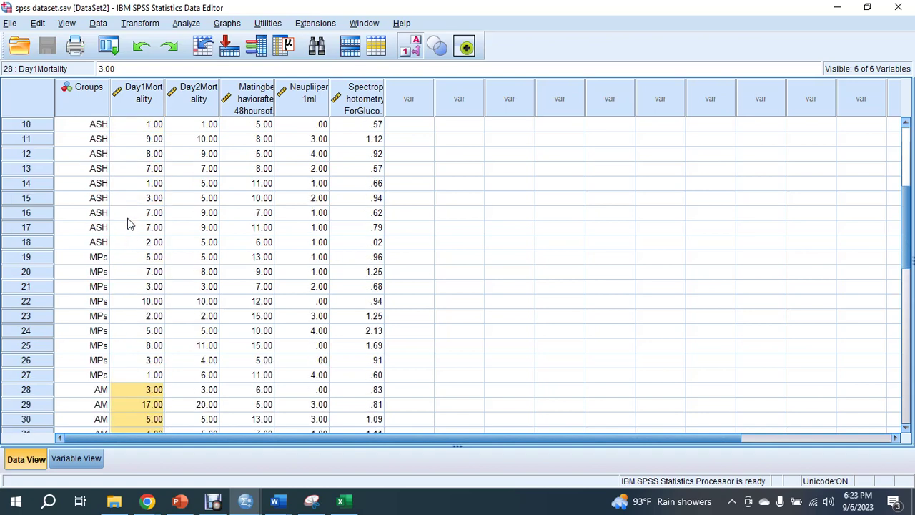
pyautogui.moveTo(170, 92); pyautogui.dragTo(189, 91)
pyautogui.click(172, 89)
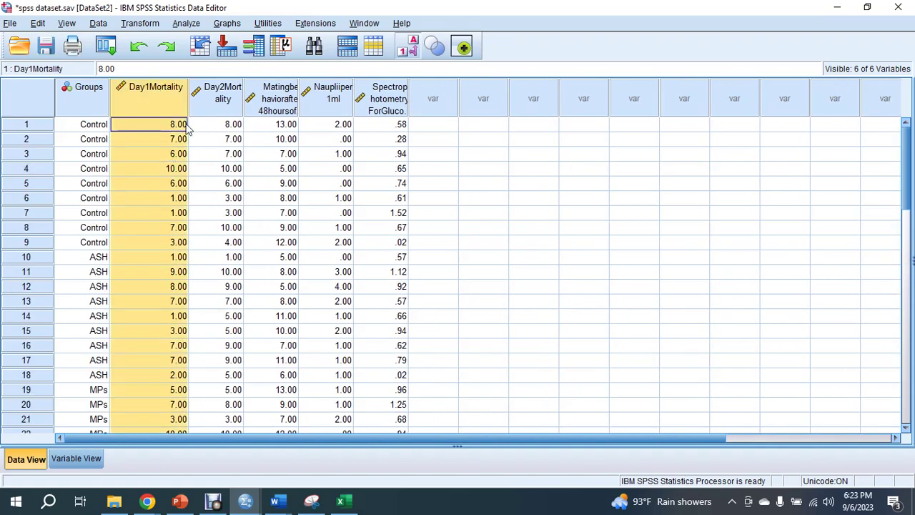
# Step: Set up a One-Way ANOVA with Day 1 Mortality as the dependent variable and Groups as the factor
pyautogui.click(182, 24)
pyautogui.moveTo(223, 75)
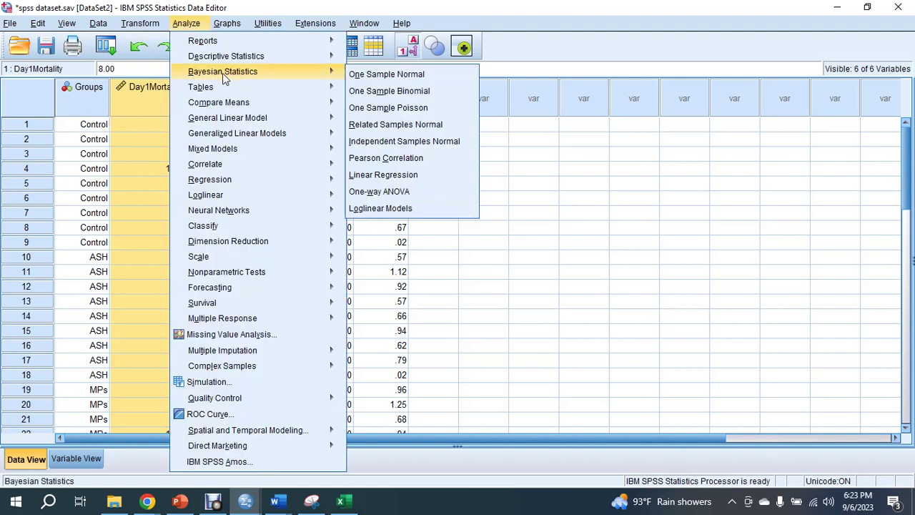
pyautogui.moveTo(242, 106)
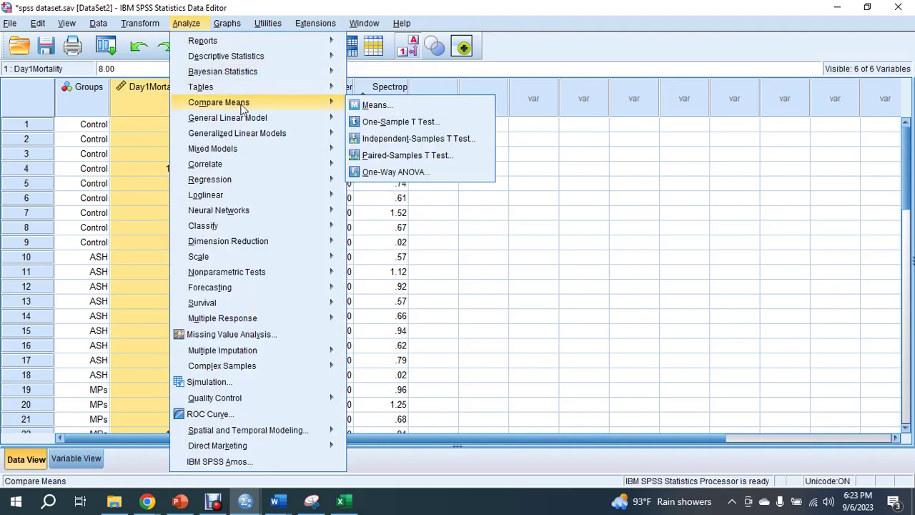
pyautogui.click(392, 172)
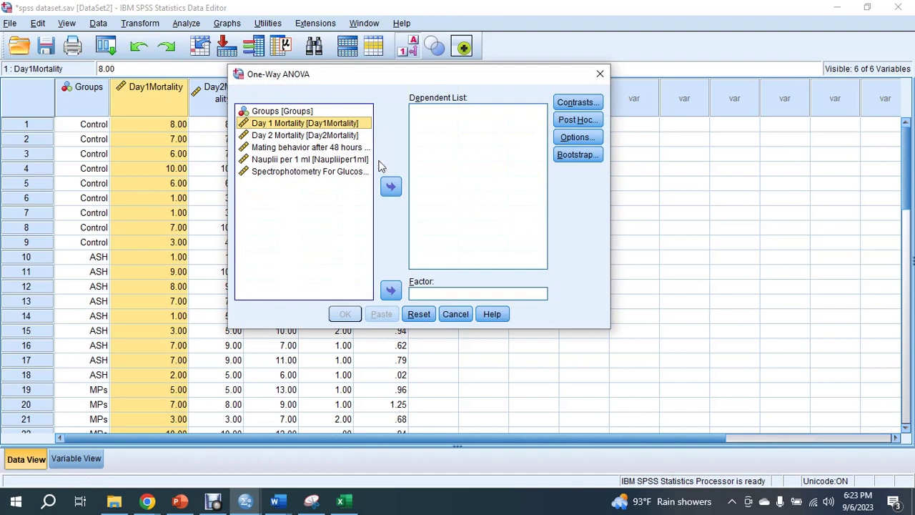
pyautogui.click(392, 186)
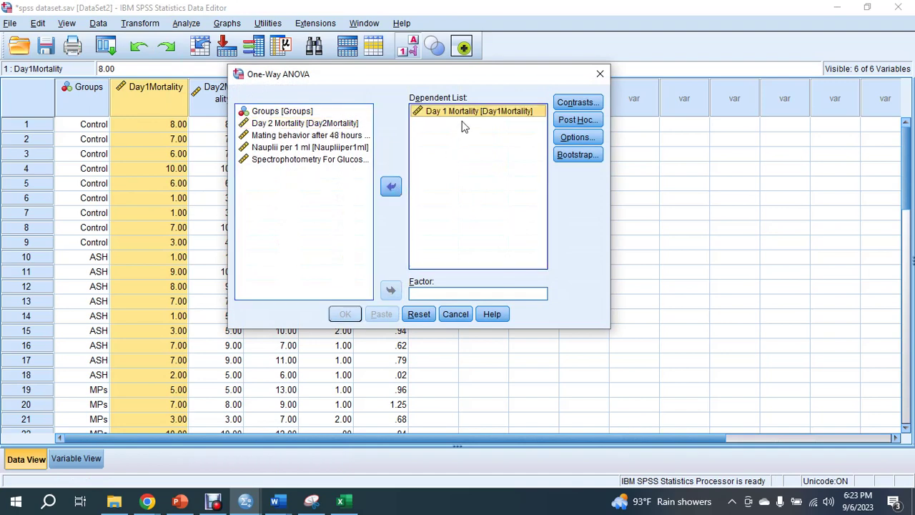
pyautogui.click(306, 113)
pyautogui.click(391, 291)
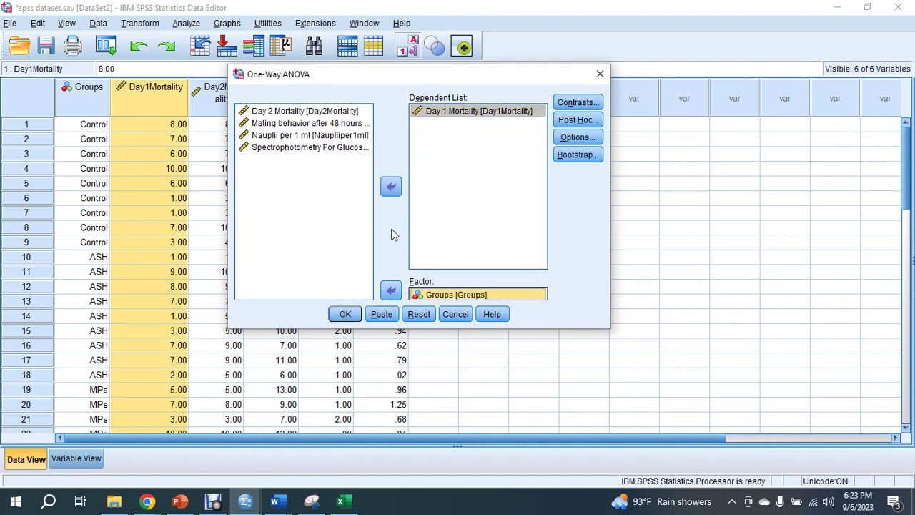
# Step: Include the Descriptive statistics, Homogeneity of variance test and Means plot in the ANOVA options and run the analysis
pyautogui.click(587, 100)
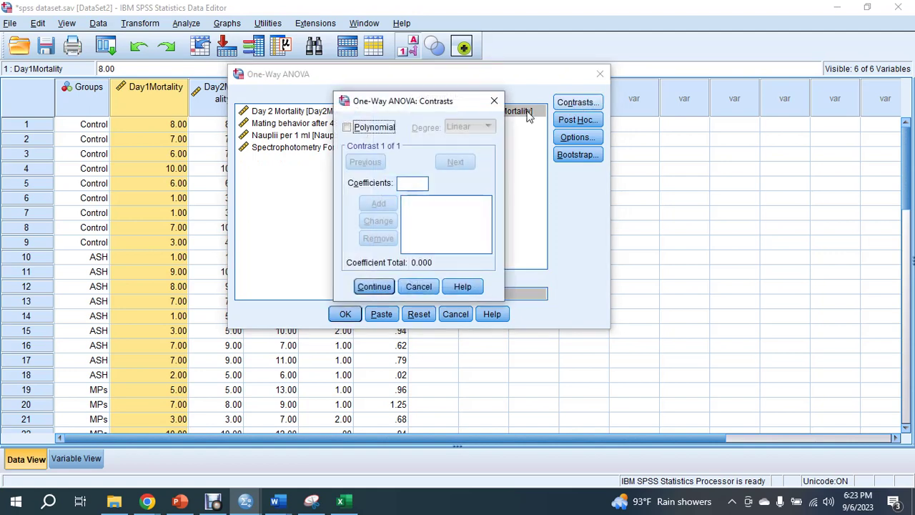
pyautogui.click(492, 98)
pyautogui.click(572, 138)
pyautogui.click(90, 96)
pyautogui.moveTo(114, 65); pyautogui.dragTo(392, 100)
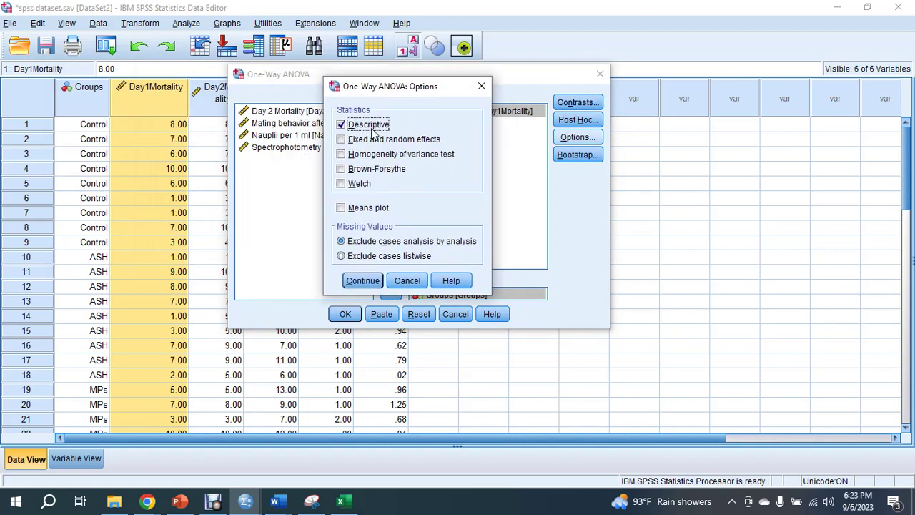
pyautogui.click(341, 154)
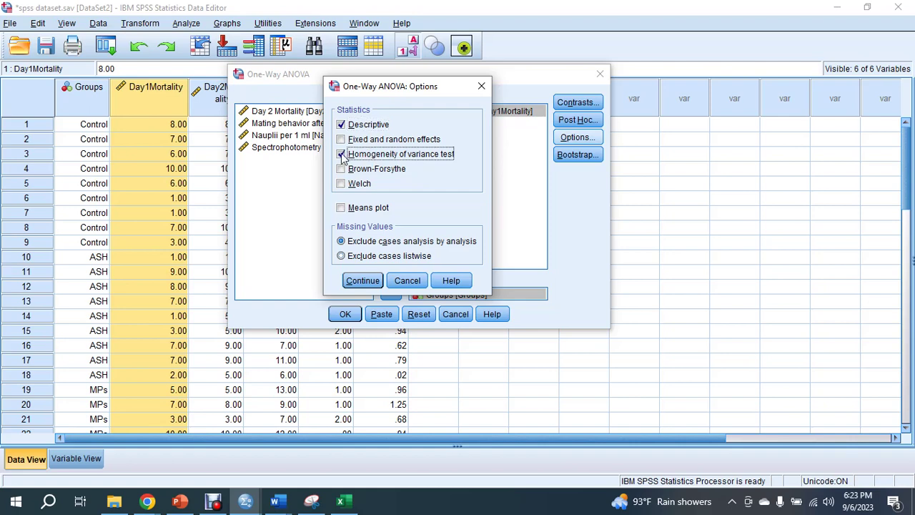
pyautogui.click(362, 209)
pyautogui.click(364, 282)
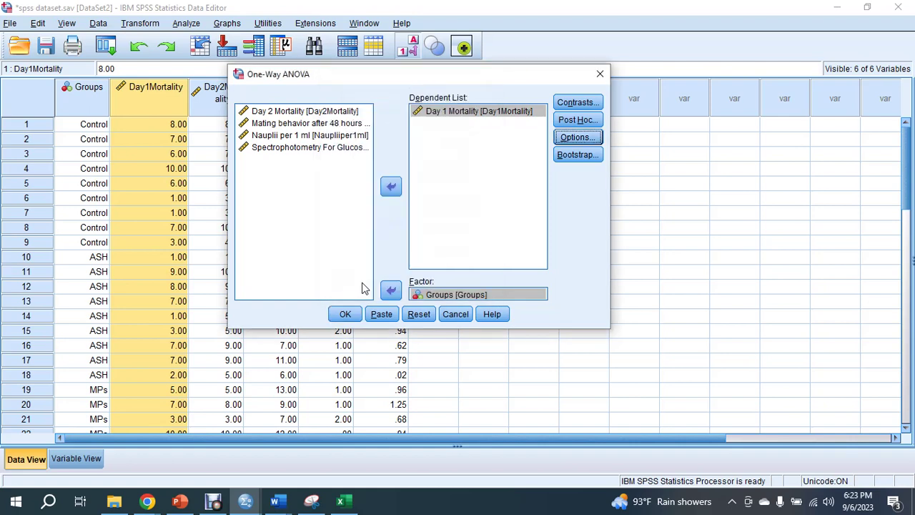
pyautogui.click(345, 314)
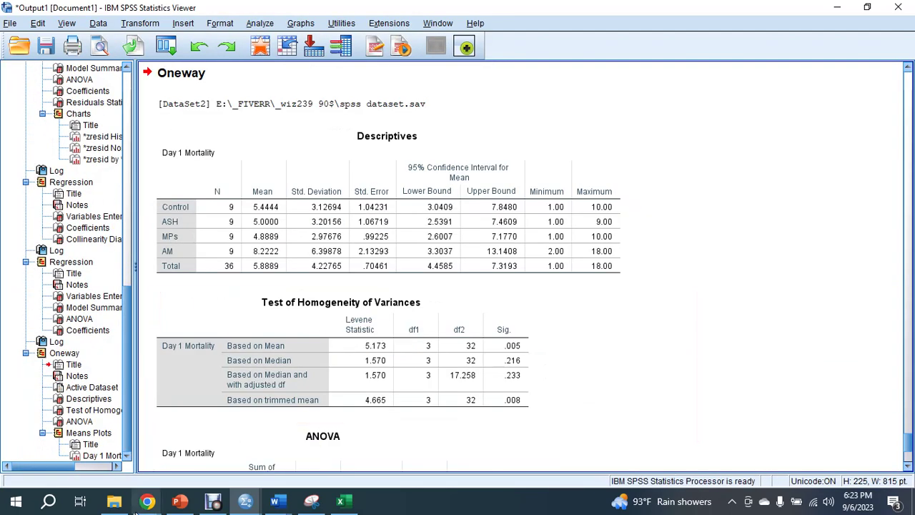
# Step: Inspect the Descriptives table, then switch to Excel and review the Day 1 values of Control, ASH, MPs and AM on Sheet1
pyautogui.moveTo(150, 504)
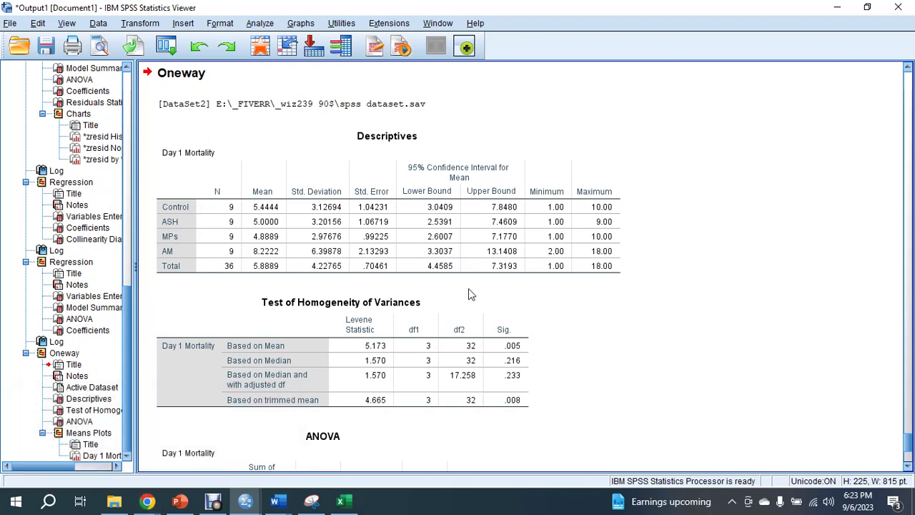
pyautogui.click(430, 251)
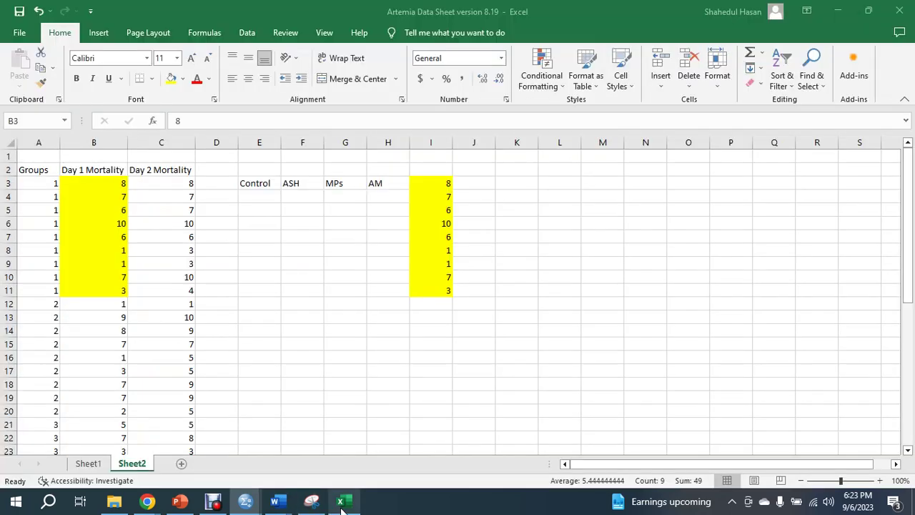
pyautogui.click(341, 501)
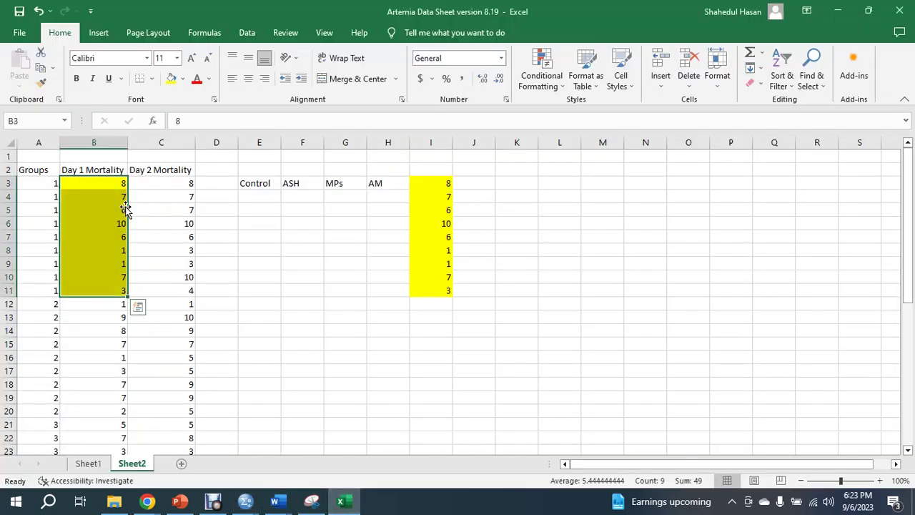
pyautogui.click(88, 463)
pyautogui.scroll(3, 102, 236)
pyautogui.moveTo(74, 191); pyautogui.dragTo(71, 316)
pyautogui.moveTo(146, 190); pyautogui.dragTo(147, 313)
pyautogui.moveTo(203, 191); pyautogui.dragTo(204, 314)
pyautogui.moveTo(304, 190); pyautogui.dragTo(311, 314)
# Step: Return to the SPSS output and examine the Day 1 Mortality homogeneity of variances and ANOVA tables
pyautogui.click(214, 501)
pyautogui.moveTo(245, 501)
pyautogui.click(140, 446)
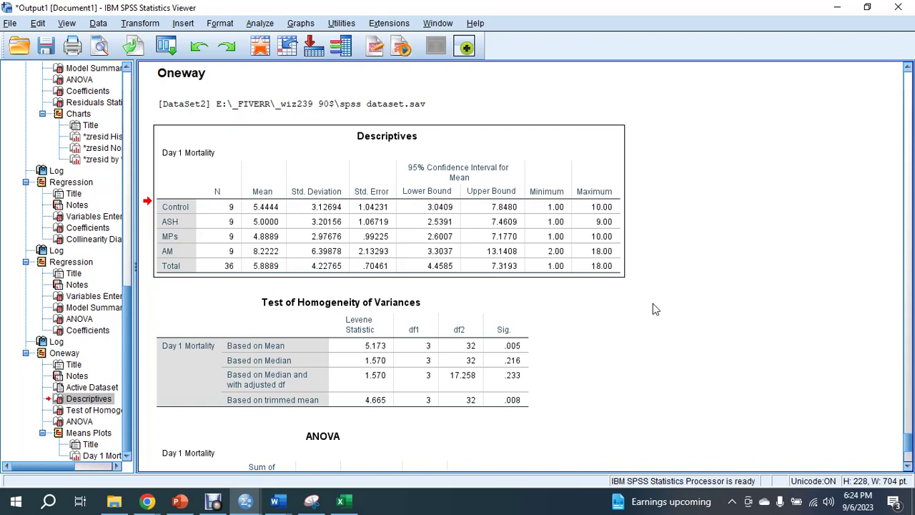
pyautogui.scroll(-3, 653, 304)
pyautogui.click(380, 239)
pyautogui.scroll(-3, 481, 224)
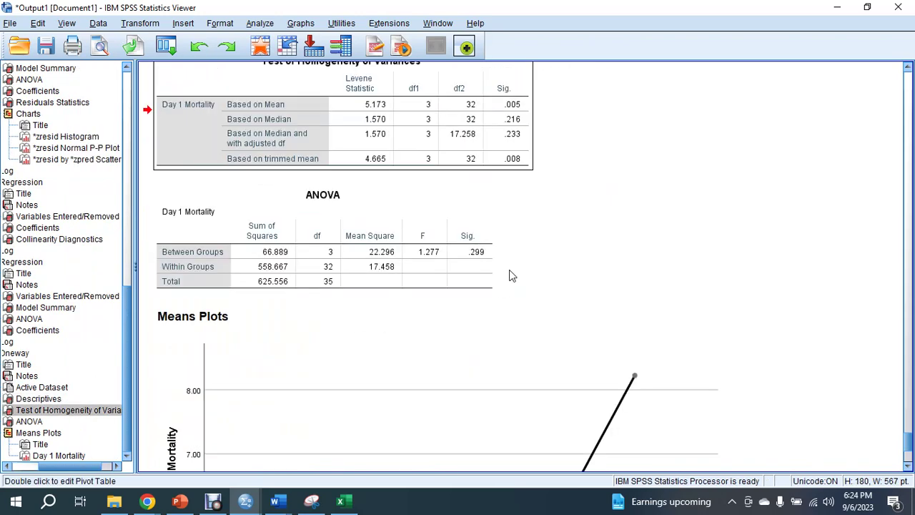
# Step: Examine the significance value in the Day 1 Mortality ANOVA table and the means plot across the four groups
pyautogui.click(435, 262)
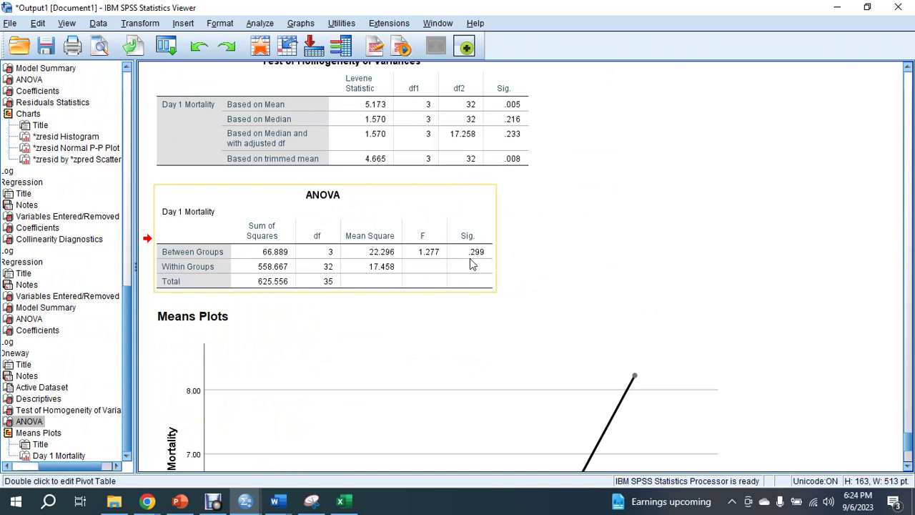
pyautogui.scroll(-2, 473, 263)
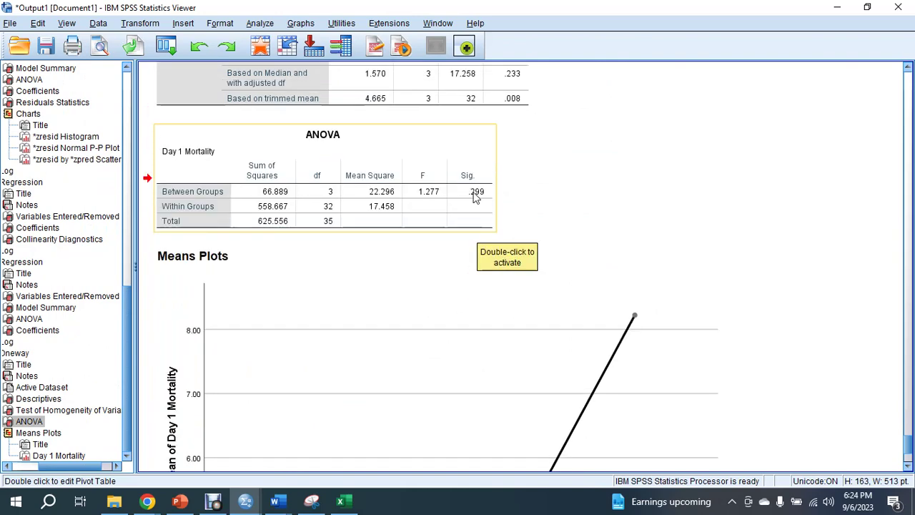
pyautogui.scroll(7, 280, 209)
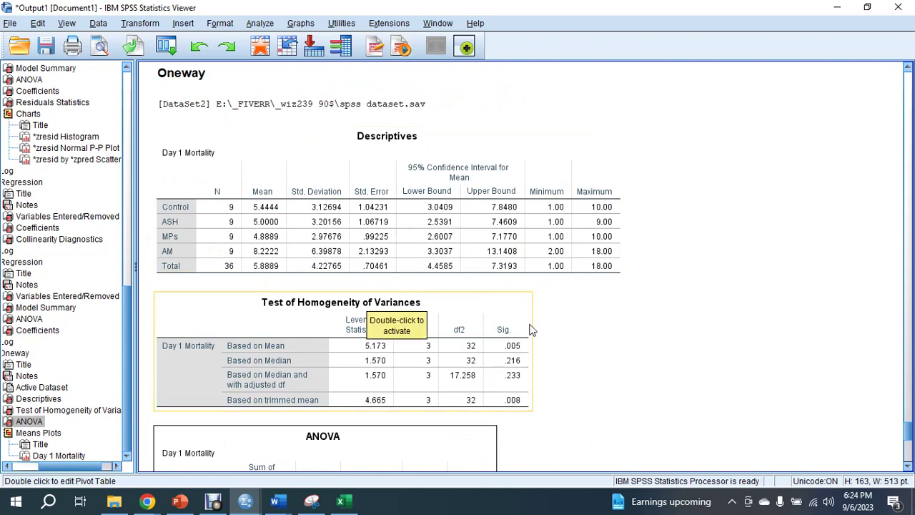
pyautogui.scroll(-12, 533, 358)
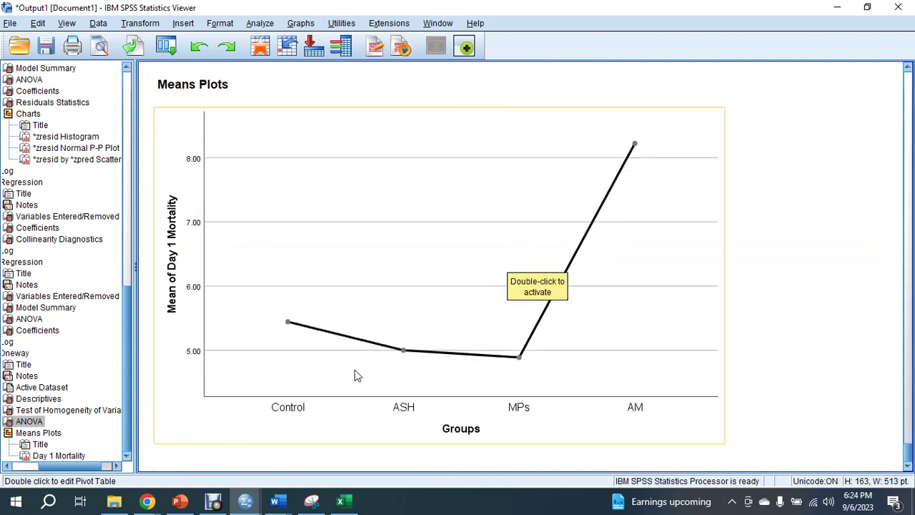
pyautogui.click(597, 414)
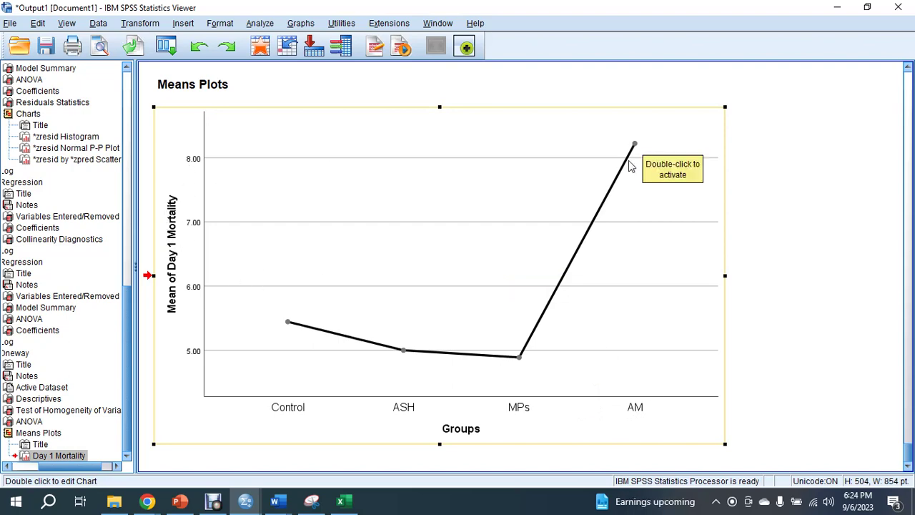
# Step: Switch to the _Data Analysis Report in Word and review the Day 1 Mortality write-up, selecting the highest-mean phrase and the concluding significance sentence
pyautogui.moveTo(274, 501)
pyautogui.moveTo(229, 463)
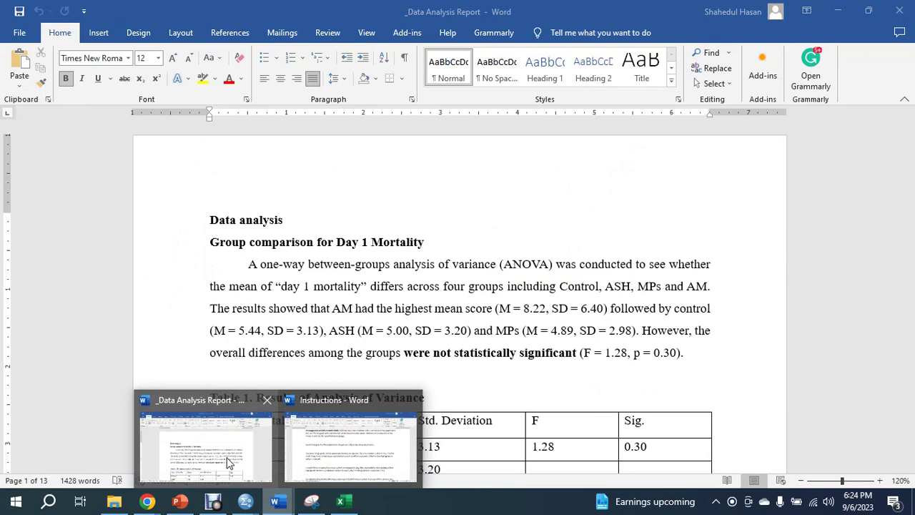
pyautogui.scroll(-5, 484, 351)
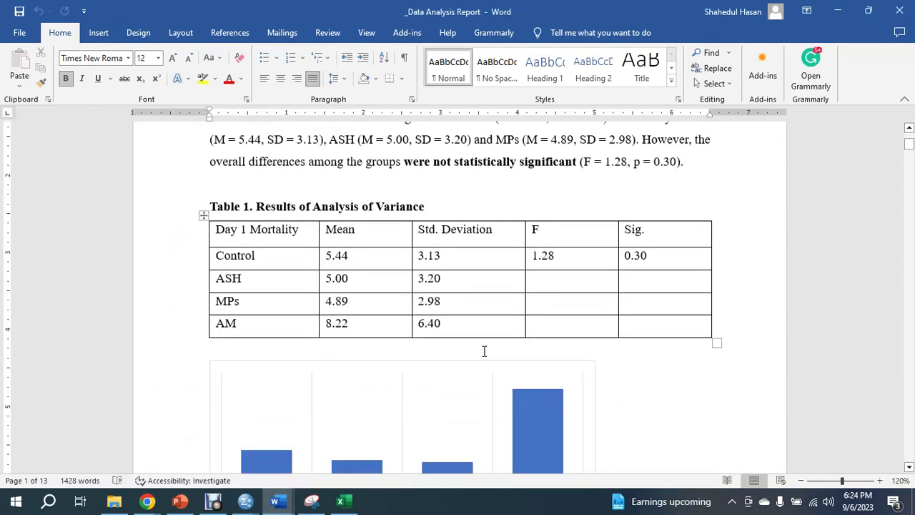
pyautogui.scroll(3, 660, 335)
pyautogui.click(594, 332)
pyautogui.keyDown('ctrl'); pyautogui.scroll(1, 577, 334); pyautogui.keyUp('ctrl')
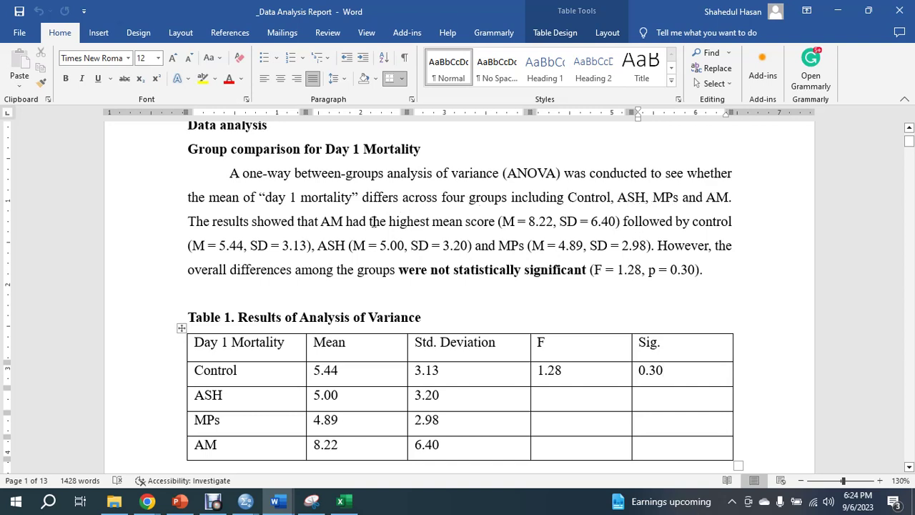
pyautogui.moveTo(329, 223); pyautogui.dragTo(495, 223)
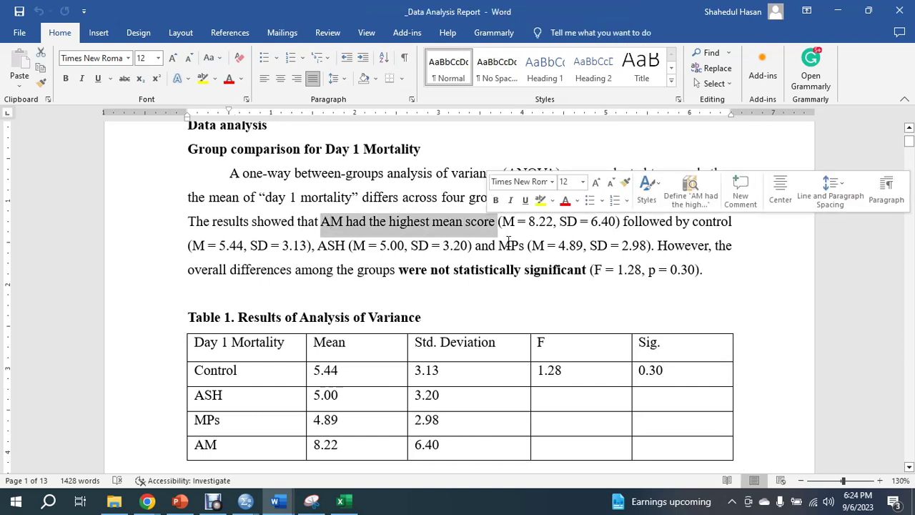
pyautogui.scroll(-1, 602, 182)
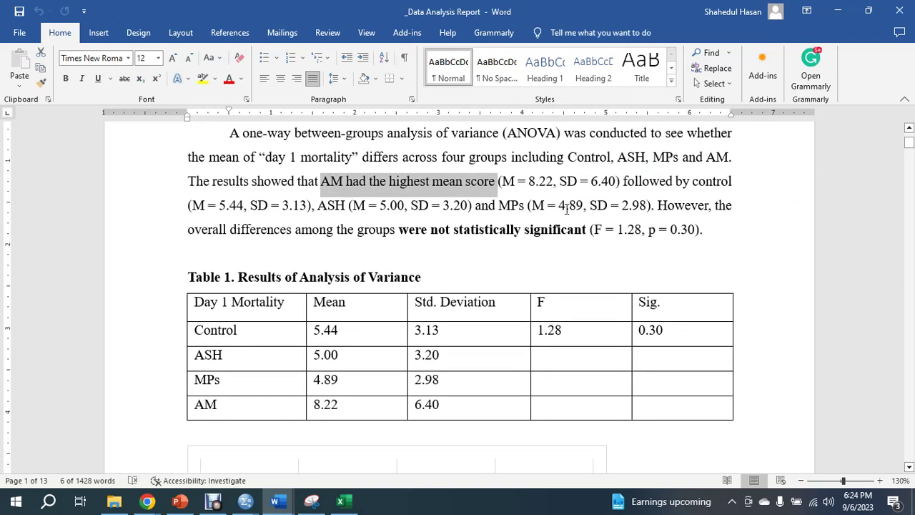
pyautogui.moveTo(671, 209); pyautogui.dragTo(706, 232)
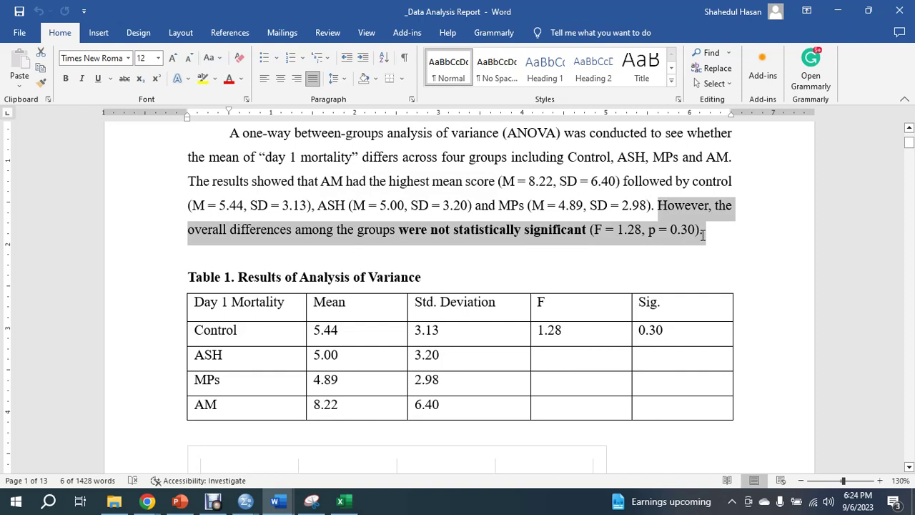
# Step: Examine the F and Sig. values in the Control row of Table 1, selecting those cells
pyautogui.scroll(-1, 670, 284)
pyautogui.moveTo(691, 278); pyautogui.dragTo(563, 278)
pyautogui.scroll(-1, 687, 266)
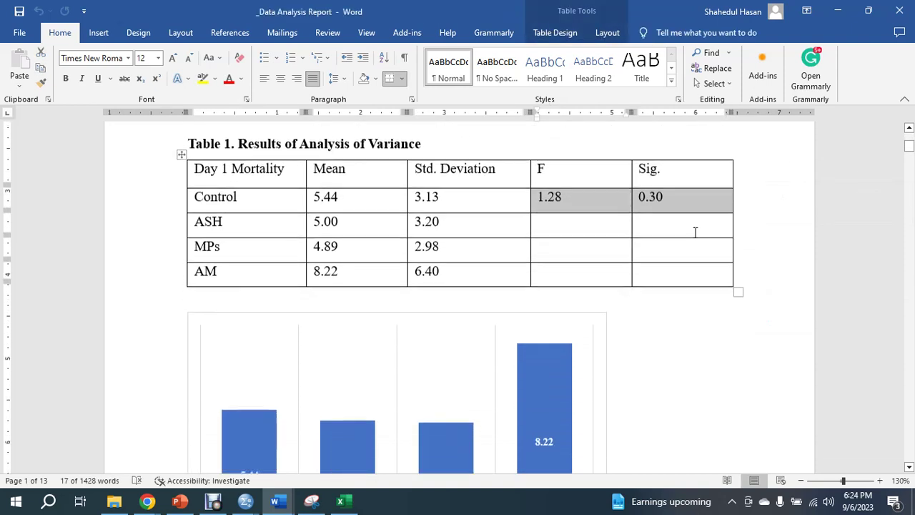
pyautogui.click(652, 200)
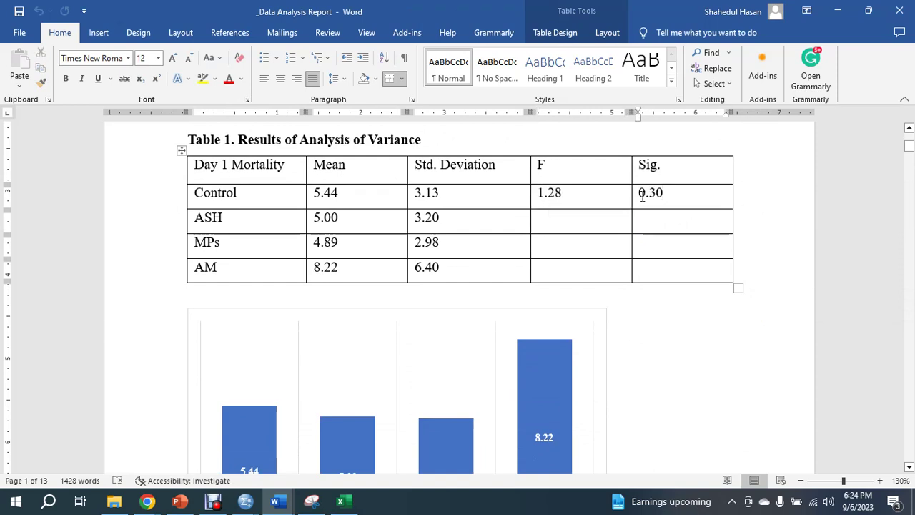
pyautogui.moveTo(642, 198); pyautogui.dragTo(719, 196)
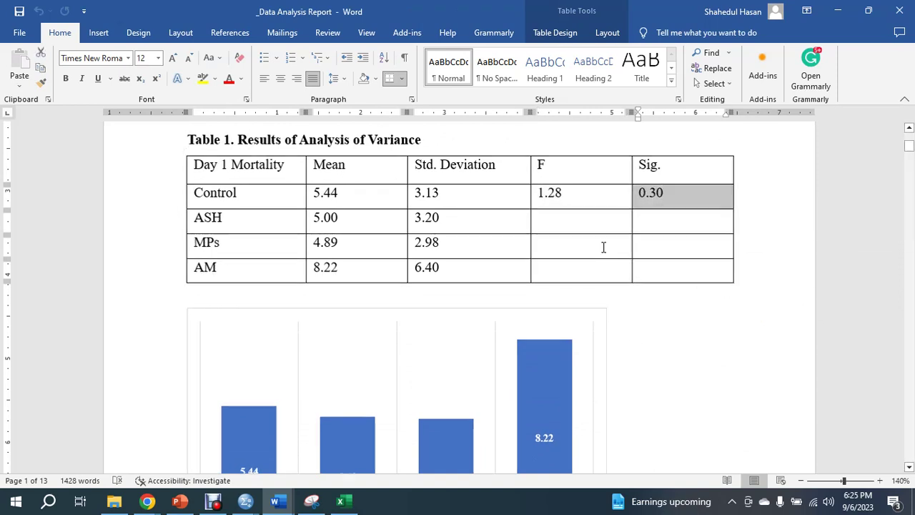
pyautogui.keyDown('ctrl'); pyautogui.scroll(1, 562, 247); pyautogui.keyUp('ctrl')
# Step: Review the Figure 1 bar chart of Day 1 Mortality means and continue to the Day 2 Mortality group comparison
pyautogui.scroll(-2, 487, 307)
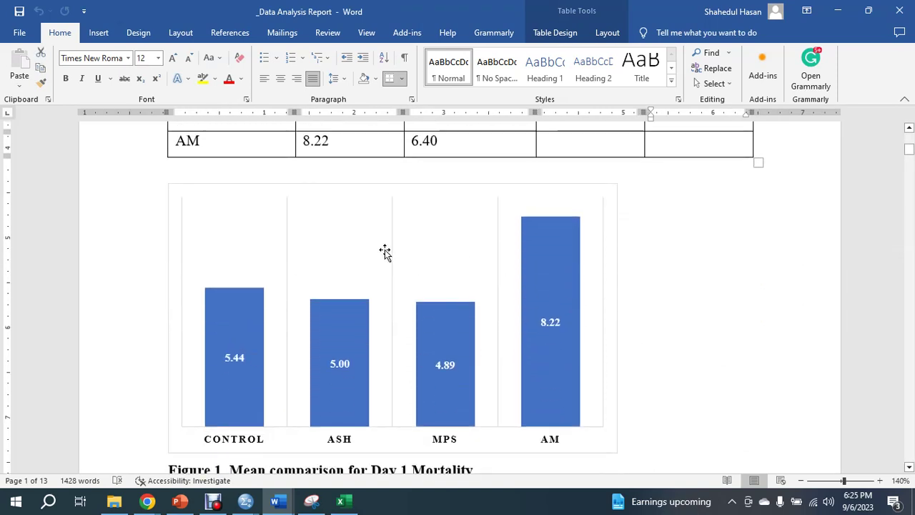
pyautogui.scroll(-2, 348, 205)
pyautogui.scroll(1, 320, 275)
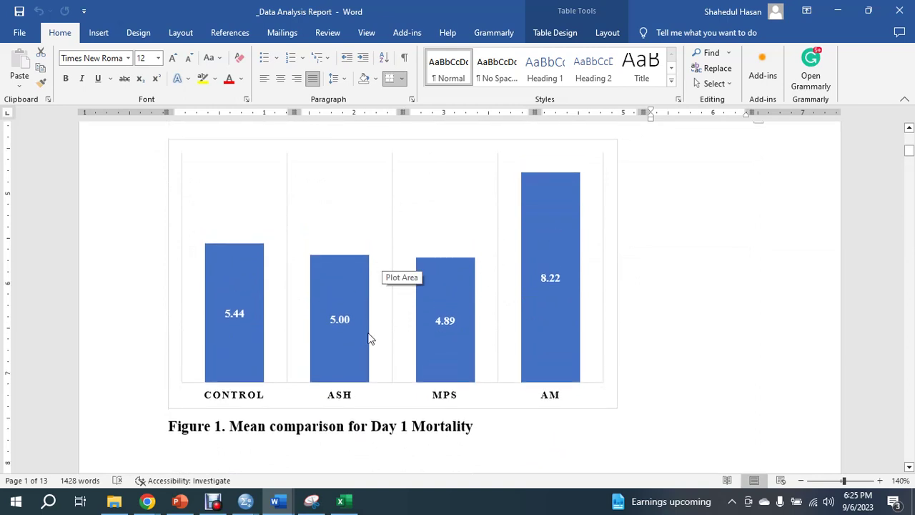
pyautogui.moveTo(533, 264)
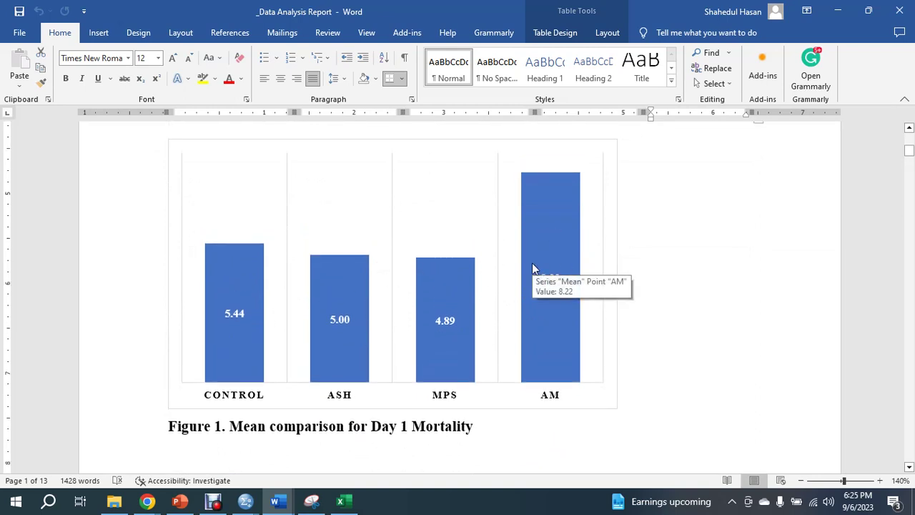
pyautogui.scroll(-10, 533, 266)
pyautogui.scroll(-3, 291, 189)
pyautogui.scroll(3, 378, 394)
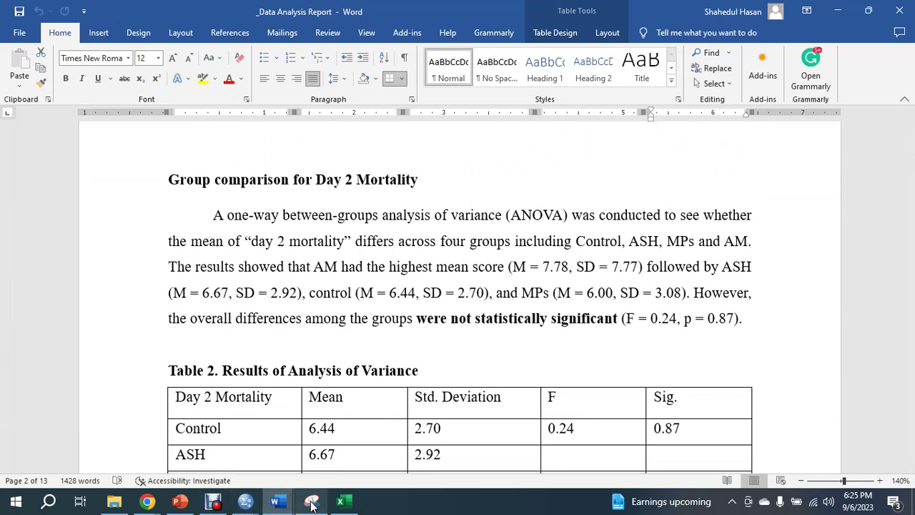
# Step: Switch to the Artemia workbook in Excel and select the data blocks on Sheet1, ending with Mating behavior after 48 hours of exposure
pyautogui.click(341, 501)
pyautogui.scroll(-3, 119, 322)
pyautogui.moveTo(58, 251); pyautogui.dragTo(299, 408)
pyautogui.scroll(-4, 245, 376)
pyautogui.scroll(-2, 62, 322)
pyautogui.moveTo(43, 206); pyautogui.dragTo(311, 347)
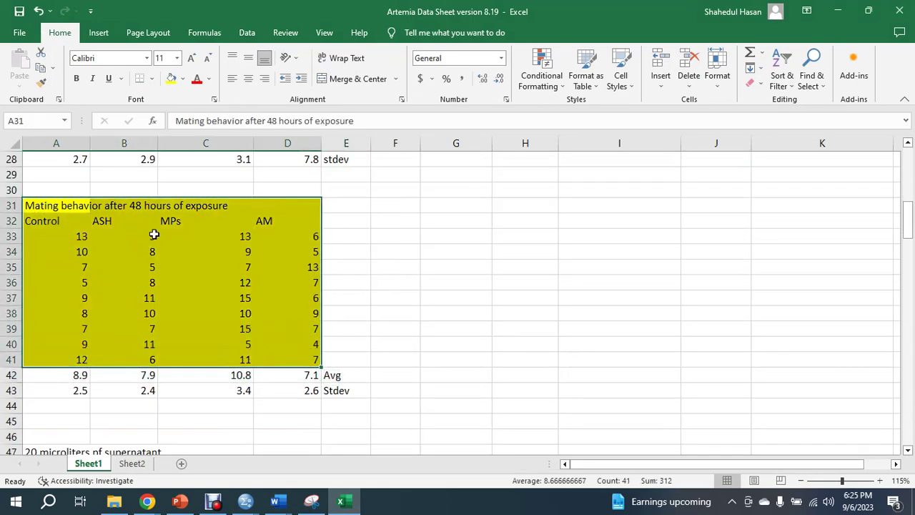
# Step: Switch to spss dataset.sav in SPSS, go through the variables from Day2Mortality onward, and widen the SpectrophotometryForGlucose column
pyautogui.click(246, 502)
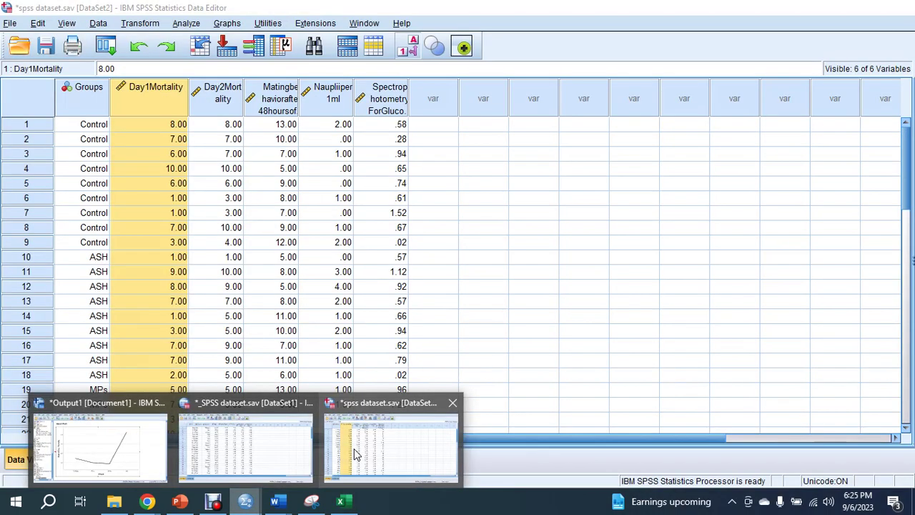
pyautogui.click(360, 433)
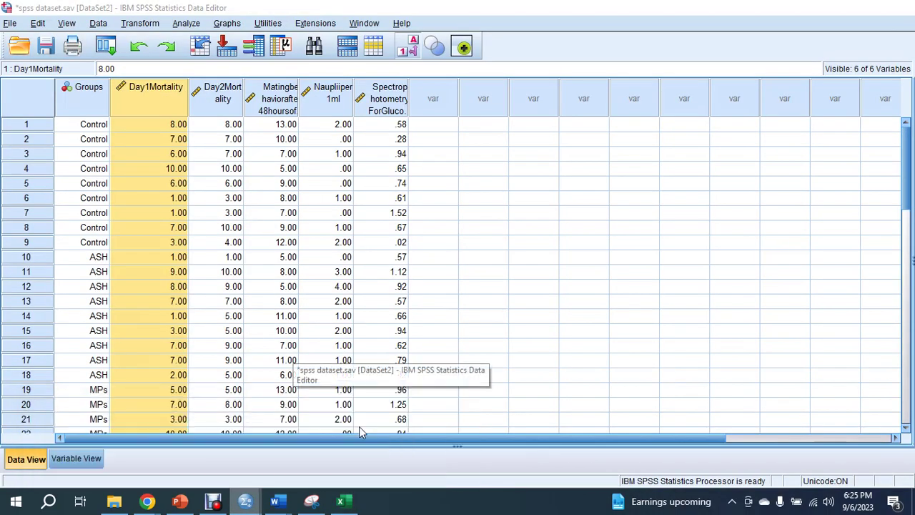
pyautogui.click(238, 104)
pyautogui.click(271, 104)
pyautogui.click(334, 100)
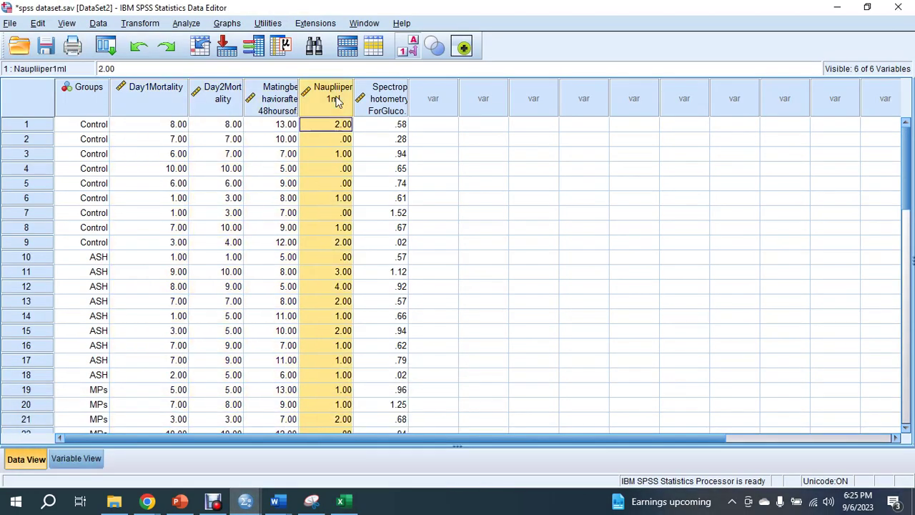
pyautogui.click(379, 103)
pyautogui.moveTo(409, 105); pyautogui.dragTo(420, 104)
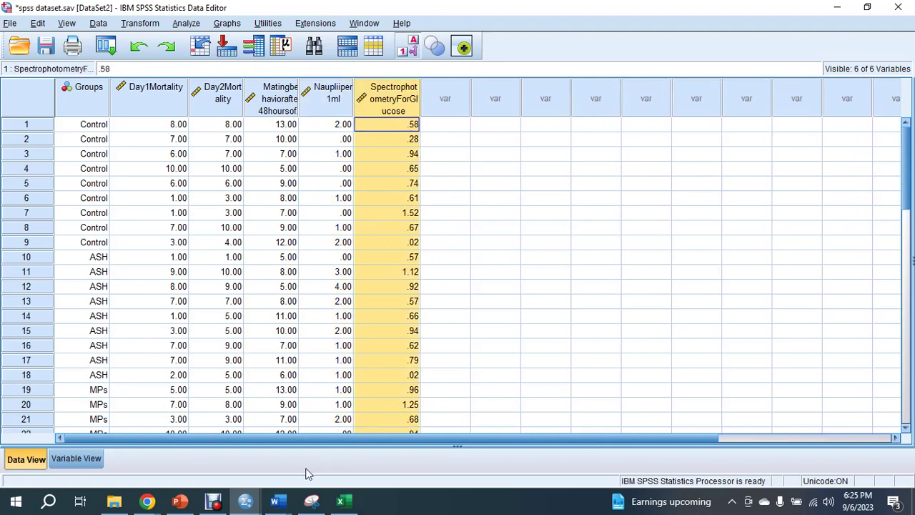
# Step: Return to the Word report and skim the remaining group comparisons through the Spectrophotometry For Glucose section
pyautogui.moveTo(274, 501)
pyautogui.click(207, 438)
pyautogui.scroll(1, 340, 361)
pyautogui.scroll(-10, 340, 279)
pyautogui.scroll(-12, 340, 279)
pyautogui.scroll(-10, 422, 290)
pyautogui.scroll(2, 303, 180)
pyautogui.scroll(-4, 379, 281)
pyautogui.scroll(-10, 380, 280)
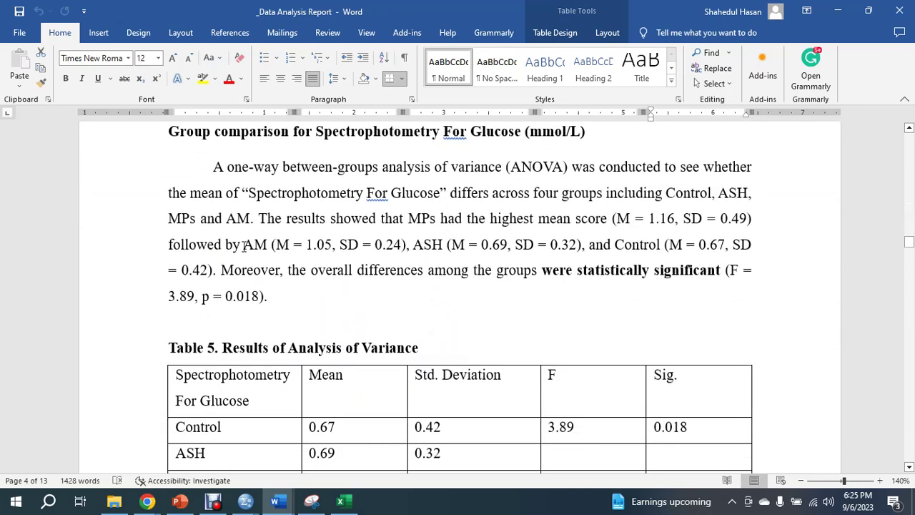
# Step: Review the Appendix 1 Day 1 Mortality tables and means plot against the SPSS output, continuing into Appendix 2
pyautogui.scroll(-15, 372, 241)
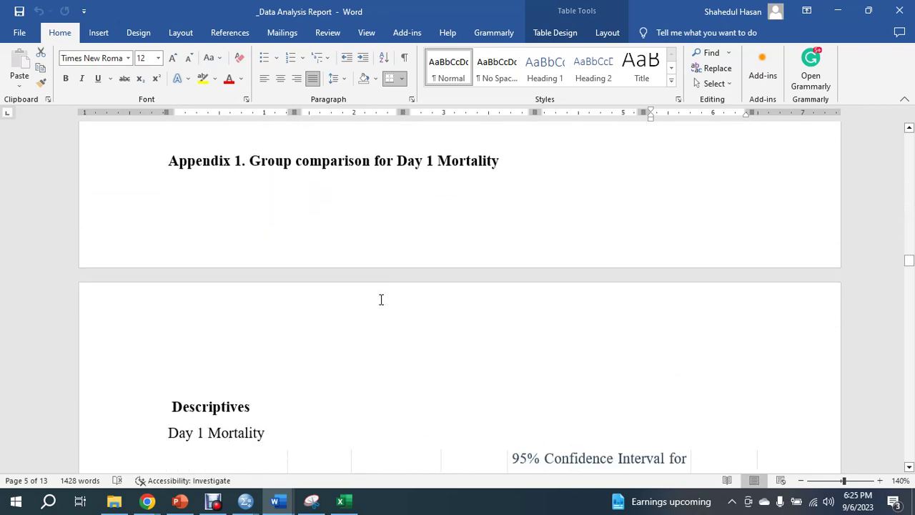
pyautogui.scroll(-4, 387, 349)
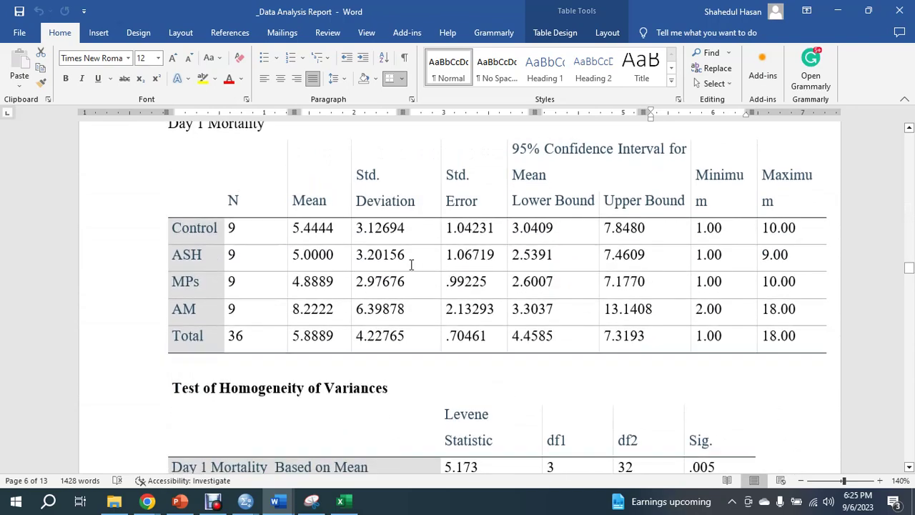
pyautogui.moveTo(247, 502)
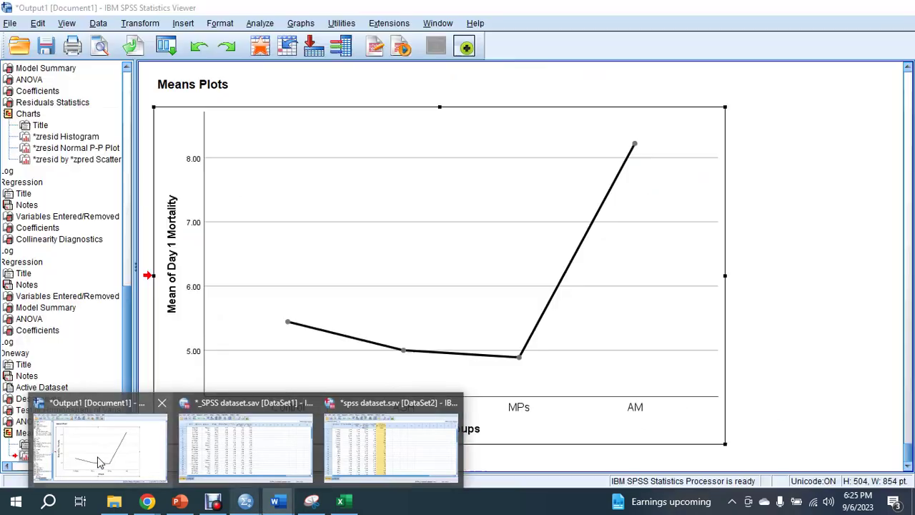
pyautogui.scroll(-20, 522, 287)
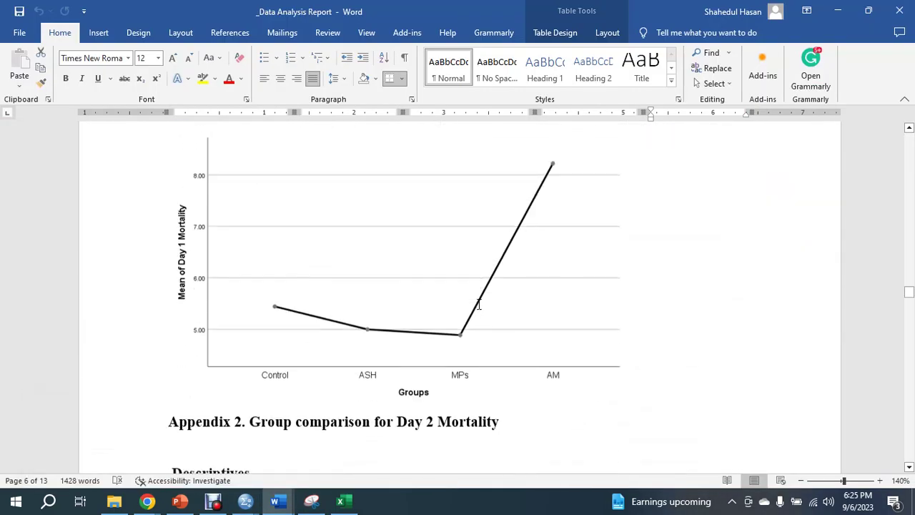
pyautogui.scroll(-15, 479, 305)
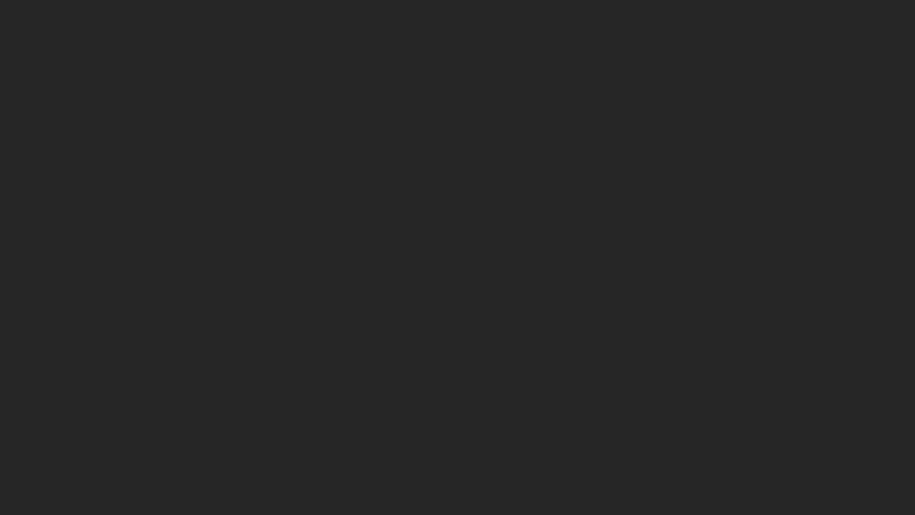